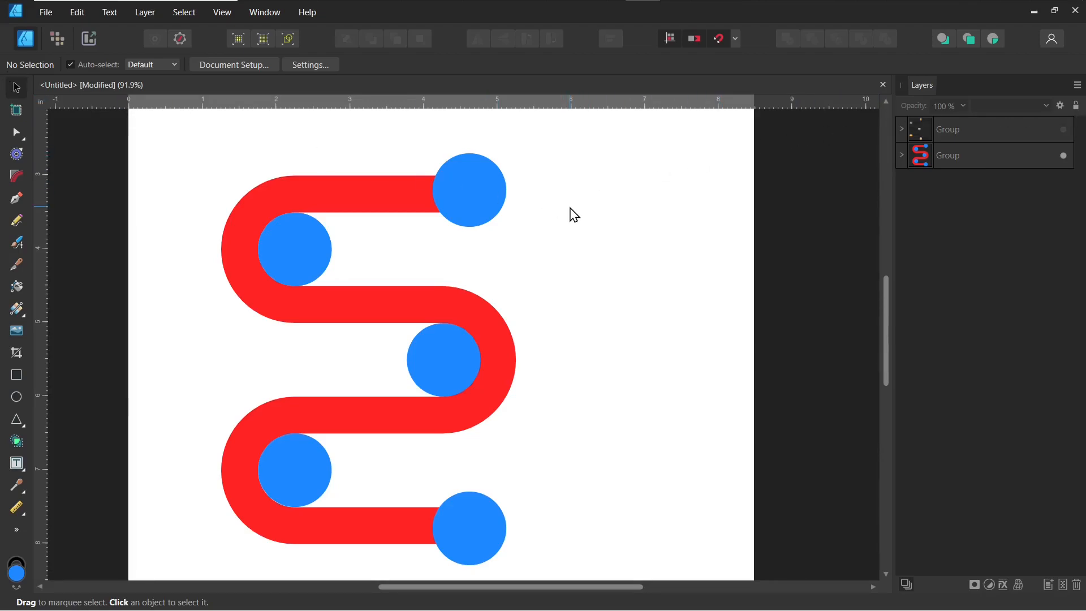
Create a new Letter document, 8.5 × 11 in, with margins turned off
{"action": "key", "text": "ctrl+n"}
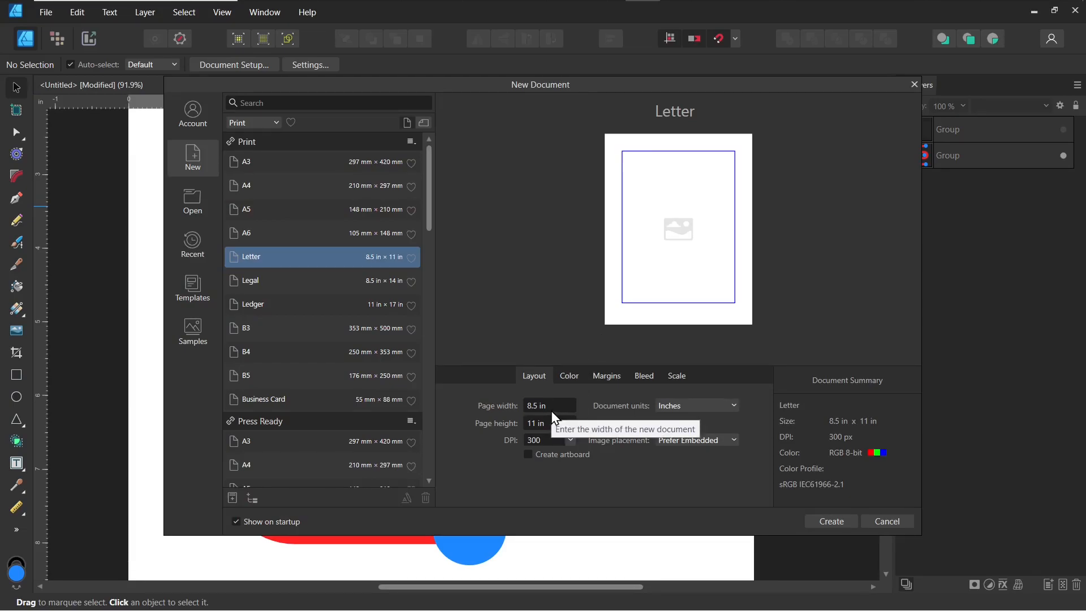
{"action": "left_click", "coordinate": [613, 378]}
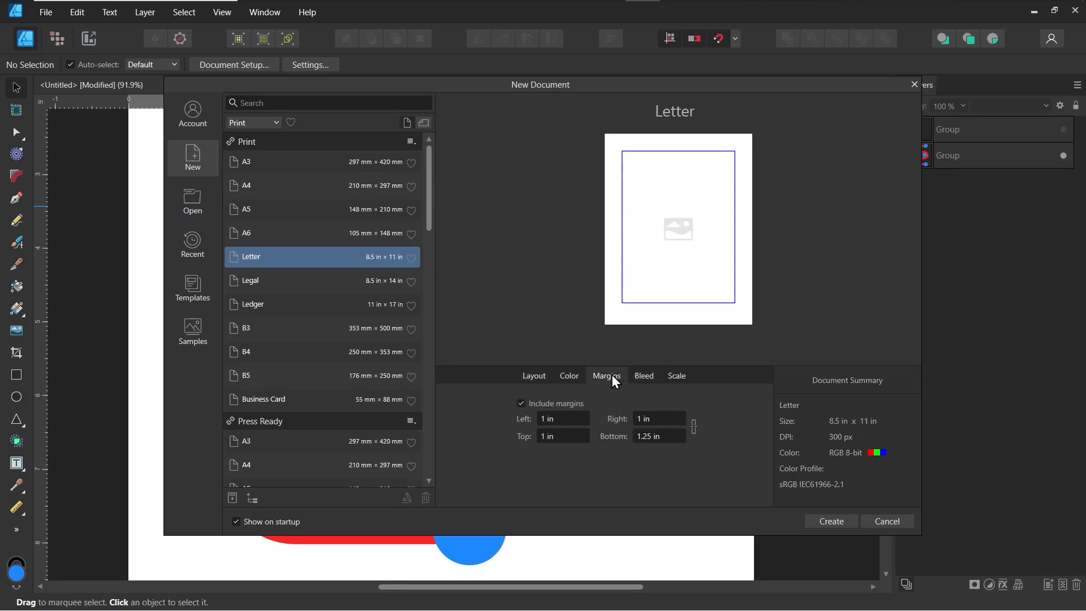
{"action": "left_click", "coordinate": [521, 404]}
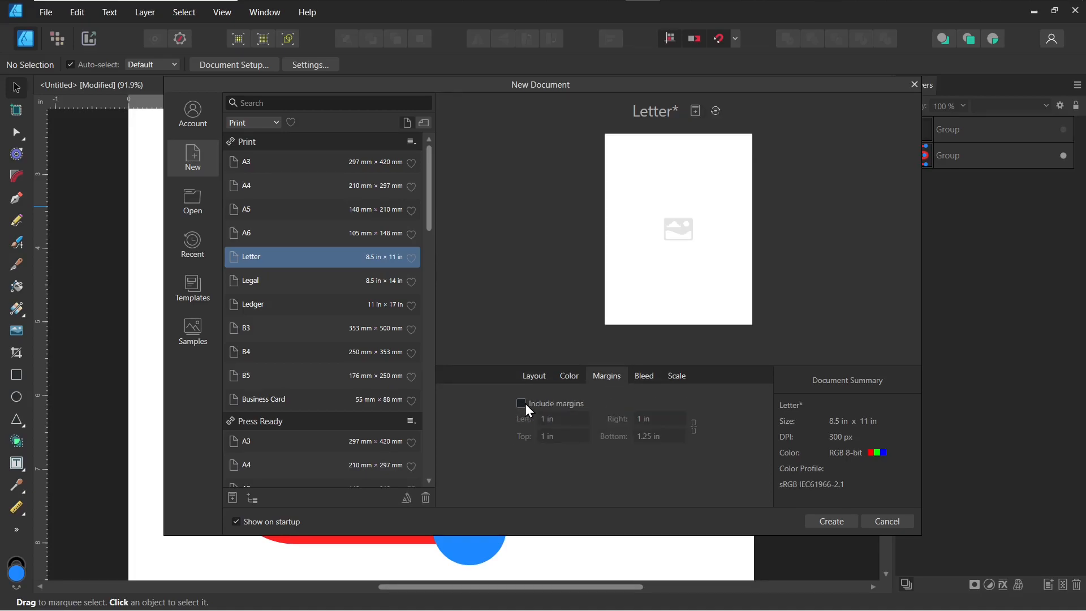
{"action": "left_click", "coordinate": [831, 524]}
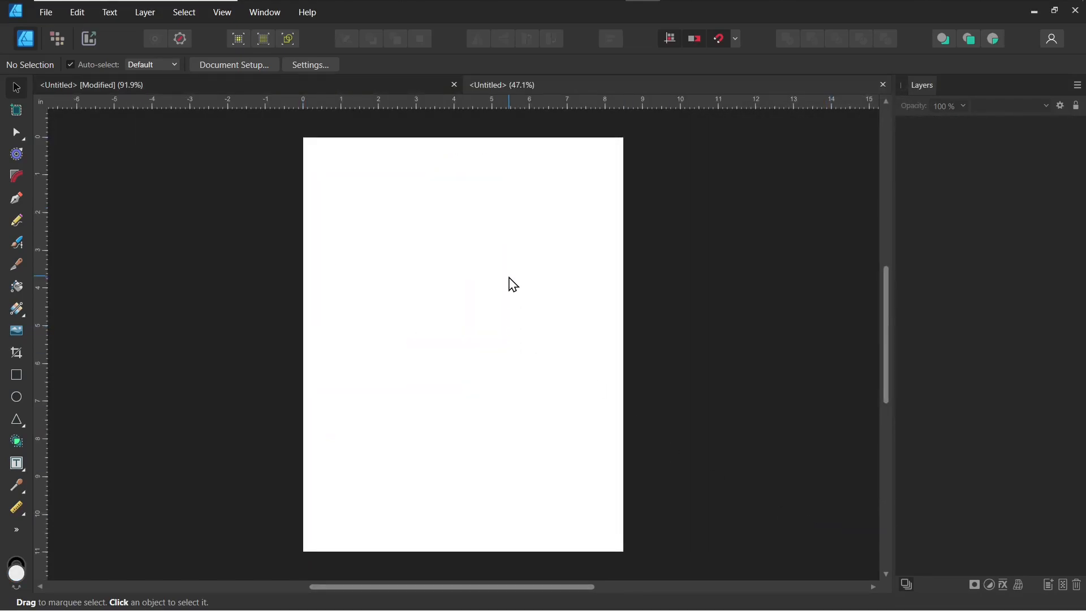
Draw a circle about 2.25 in wide in the upper middle of the page and fill it with dark blue
{"action": "left_click", "coordinate": [17, 401]}
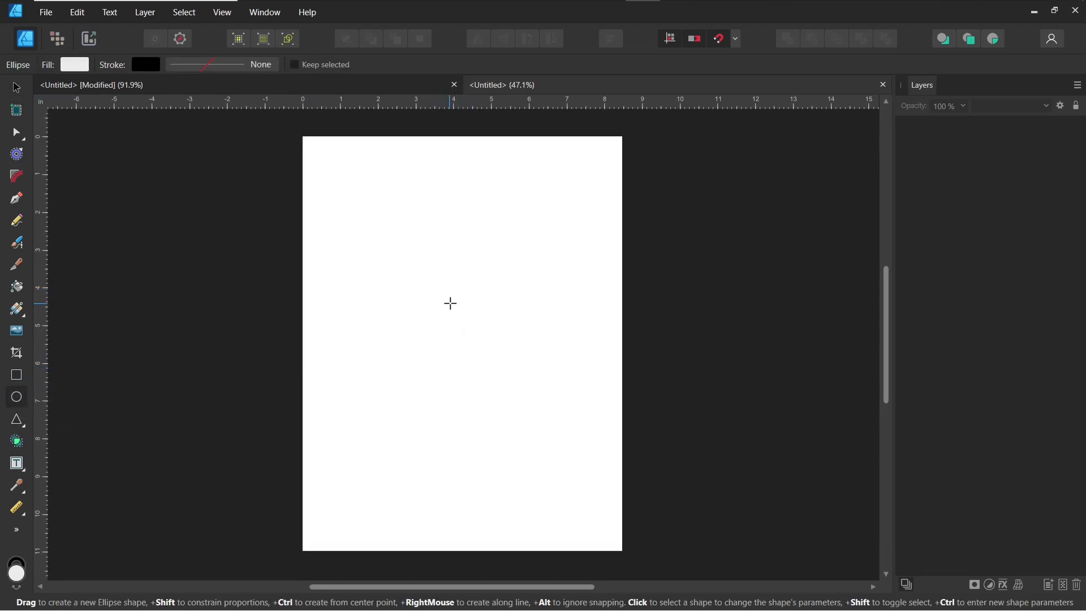
{"action": "left_click_drag", "start_coordinate": [462, 303], "coordinate": [507, 351]}
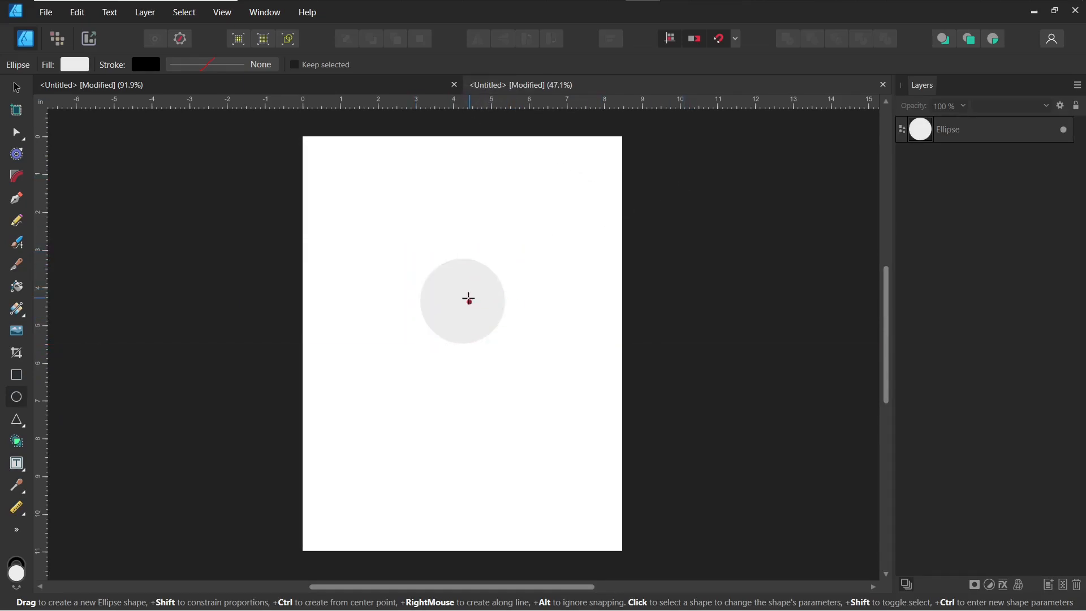
{"action": "left_click", "coordinate": [485, 298]}
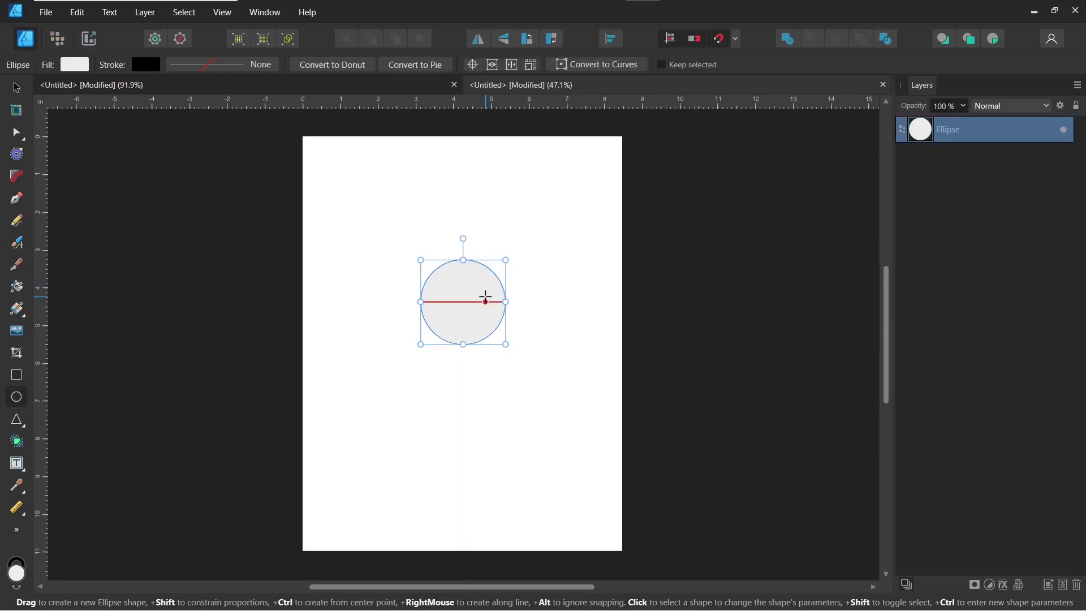
{"action": "left_click", "coordinate": [266, 17]}
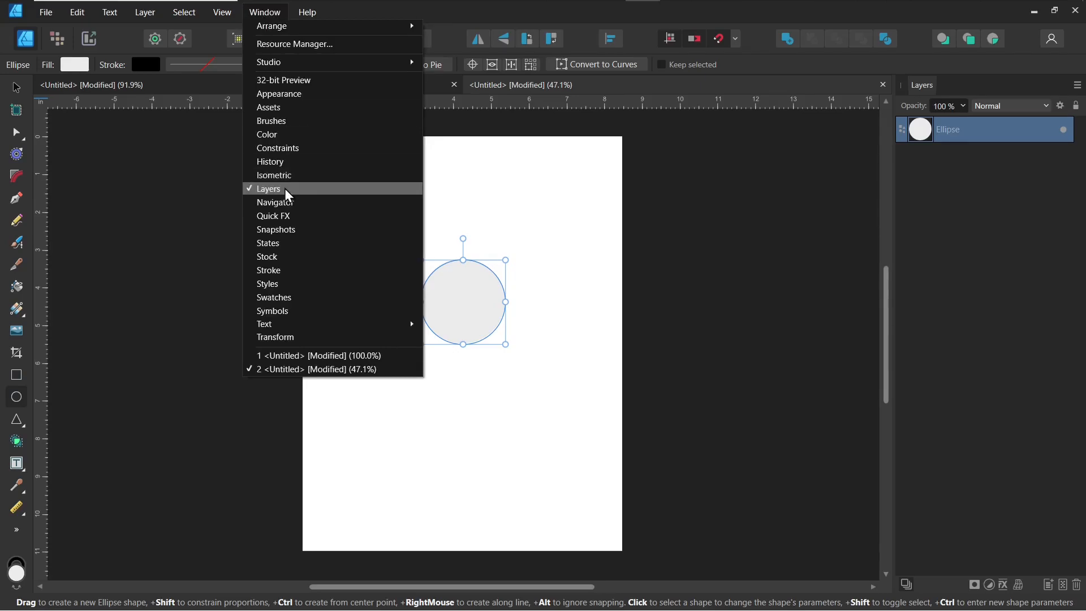
{"action": "left_click", "coordinate": [284, 141]}
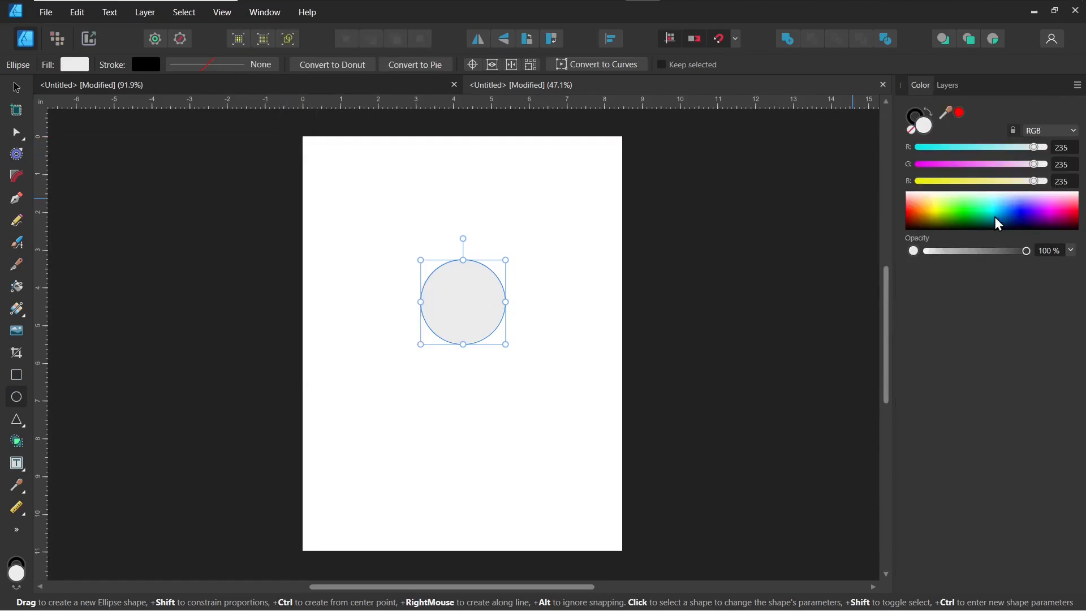
{"action": "left_click", "coordinate": [1021, 218]}
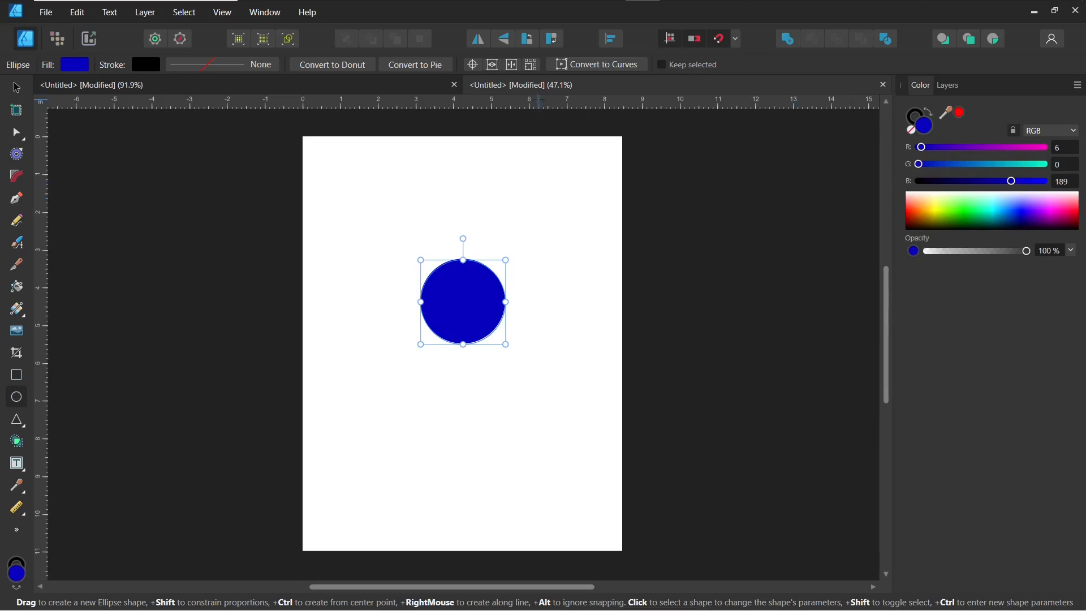
Resize the blue circle to 2 in wide and 2 in high
{"action": "left_click", "coordinate": [266, 12]}
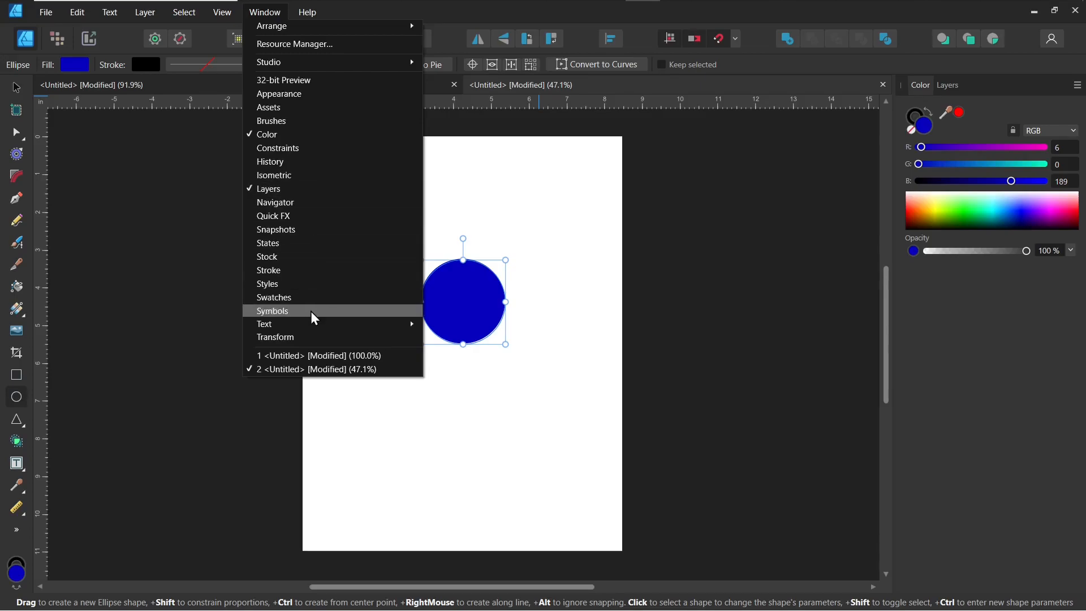
{"action": "left_click", "coordinate": [310, 337]}
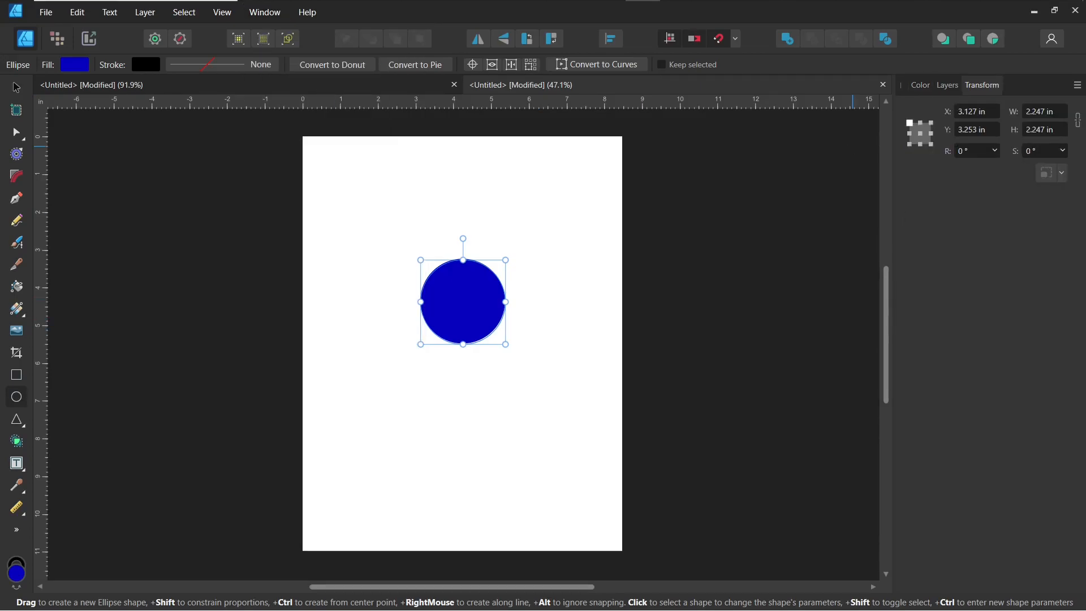
{"action": "left_click", "coordinate": [1033, 112]}
{"action": "type", "text": "2"}
{"action": "key", "text": "Return"}
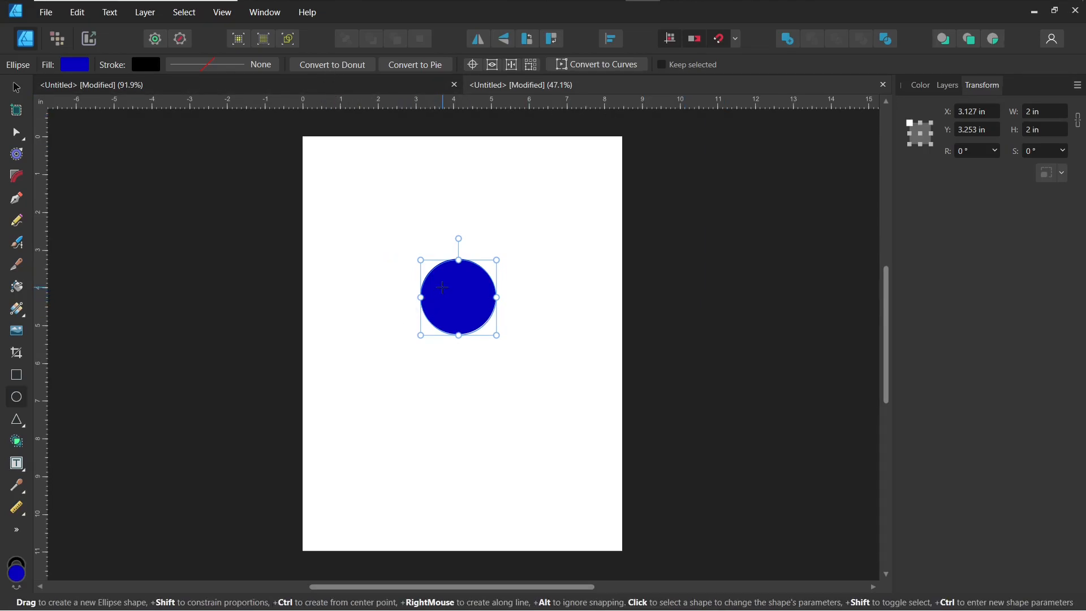
Convert the blue circle to a donut with a 50% hole radius and deselect it
{"action": "left_click", "coordinate": [330, 66]}
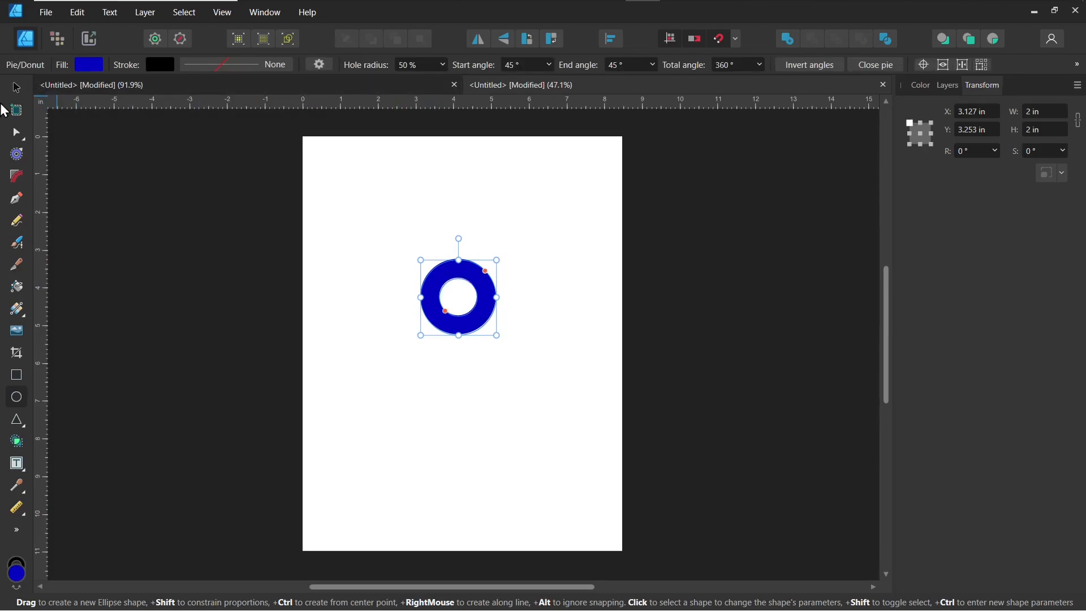
{"action": "left_click", "coordinate": [16, 86]}
{"action": "left_click", "coordinate": [528, 304]}
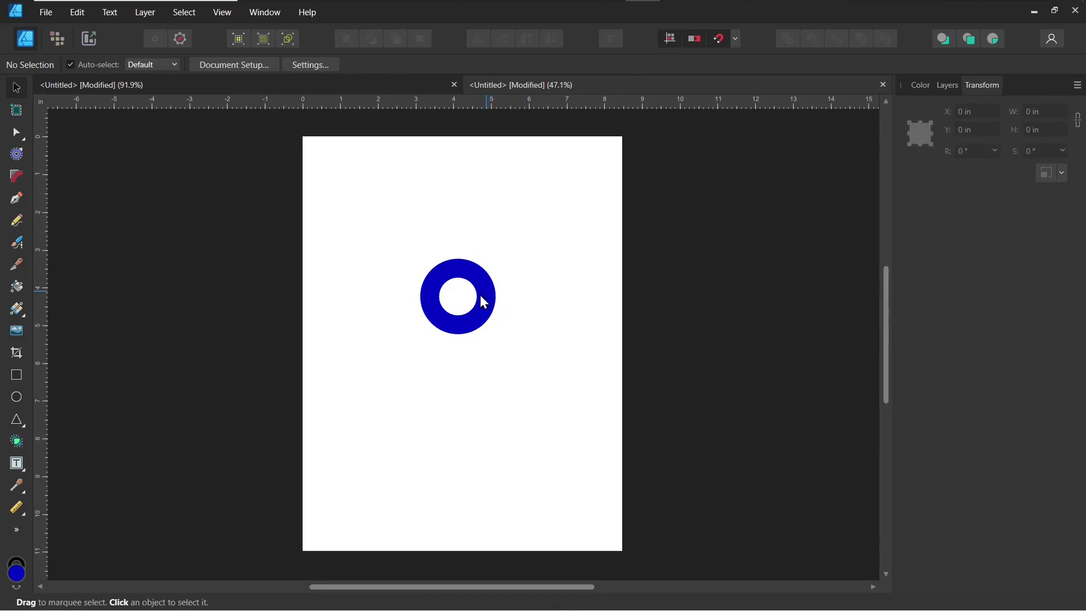
{"action": "scroll", "coordinate": [467, 307], "scroll_direction": "up", "scroll_amount": 5}
{"action": "scroll", "coordinate": [468, 308], "scroll_direction": "up", "scroll_amount": 1}
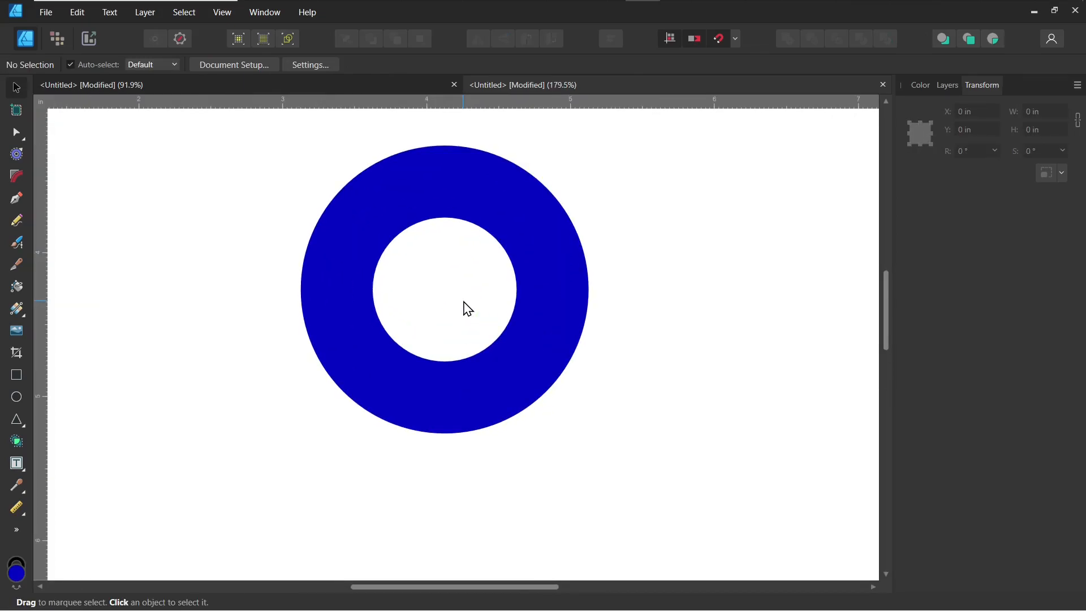
{"action": "scroll", "coordinate": [468, 308], "scroll_direction": "up", "scroll_amount": 1}
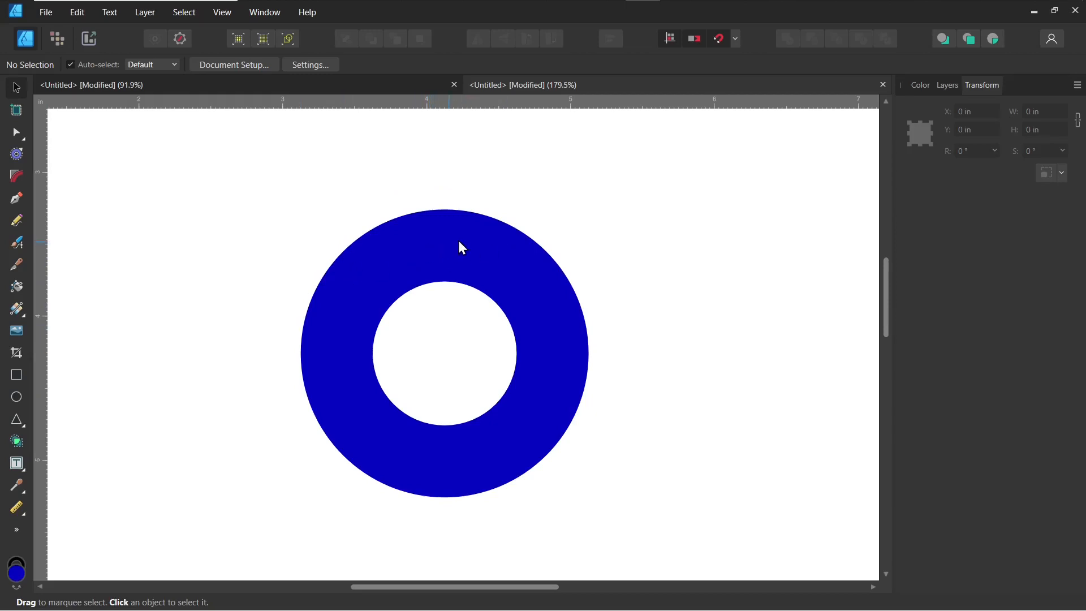
Draw a rectangle about 2.6 × 0.5 in extending rightward from the donut's top centre, and fill it with pinkish red (RGB 255, 22, 76)
{"action": "left_click", "coordinate": [16, 375]}
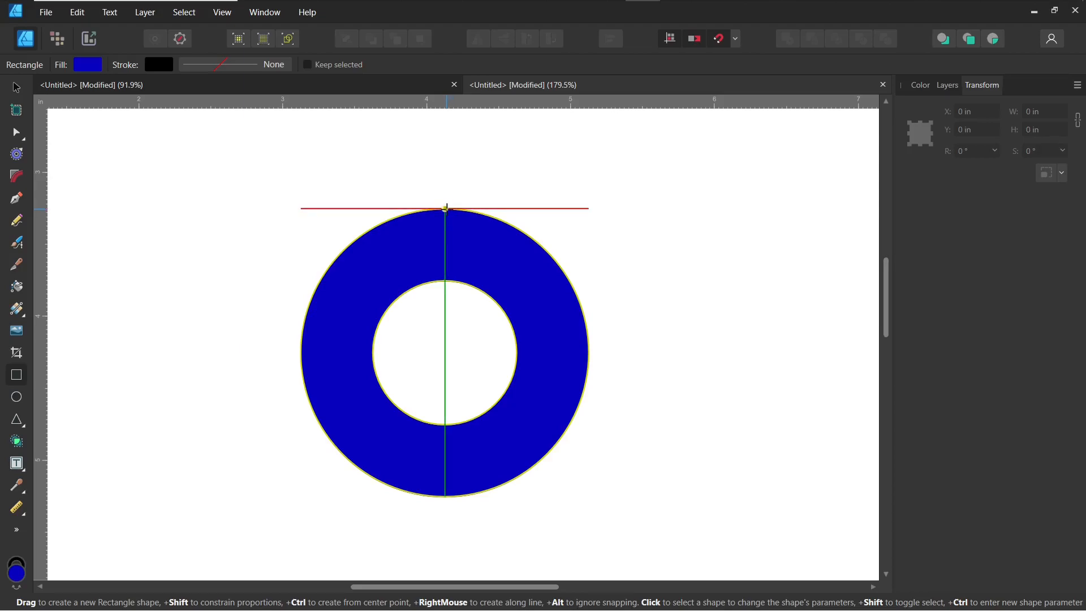
{"action": "left_click_drag", "start_coordinate": [445, 208], "coordinate": [820, 280]}
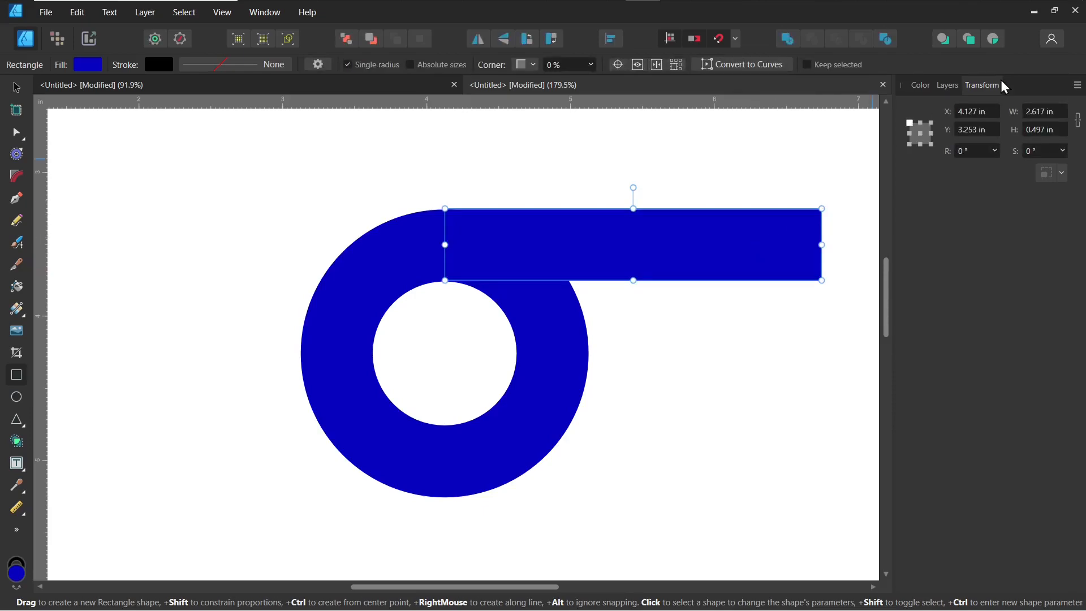
{"action": "left_click", "coordinate": [920, 85]}
{"action": "left_click", "coordinate": [1075, 223]}
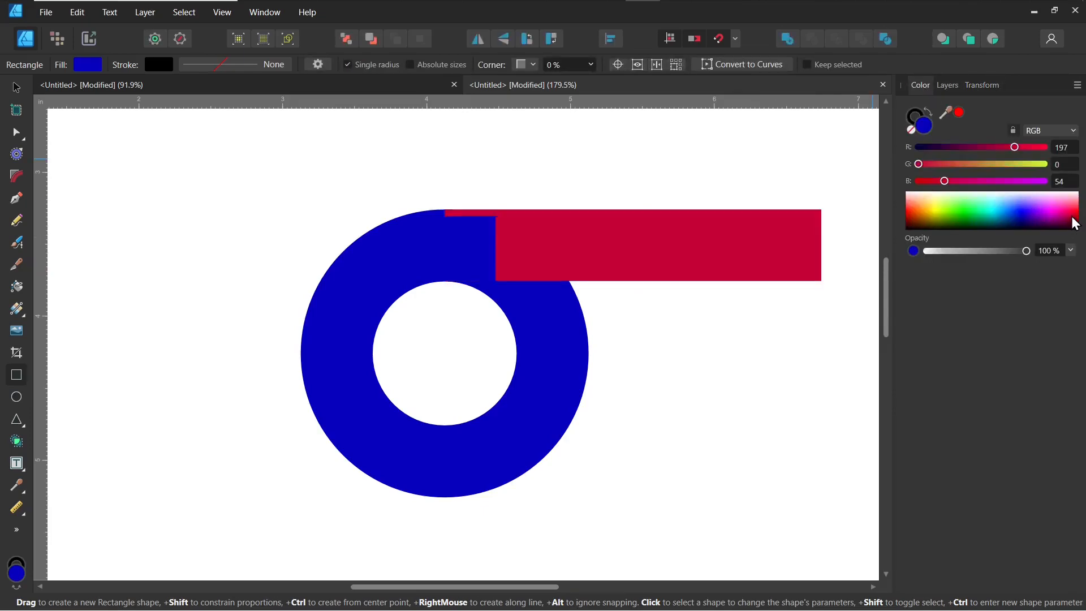
{"action": "mouse_move", "coordinate": [1075, 222]}
{"action": "left_mouse_down"}
{"action": "mouse_move", "coordinate": [1075, 206]}
{"action": "mouse_move", "coordinate": [1076, 217]}
{"action": "left_mouse_up"}
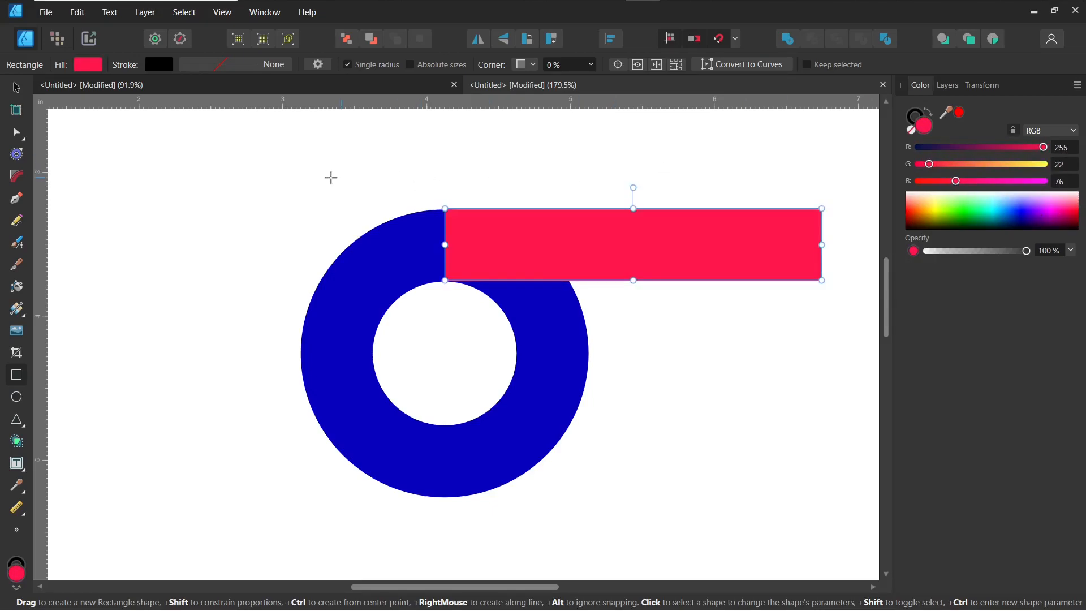
Snap the red rectangle's lower edge to the top of the donut's hole and set the rectangle's width to 2 in
{"action": "left_click", "coordinate": [15, 89]}
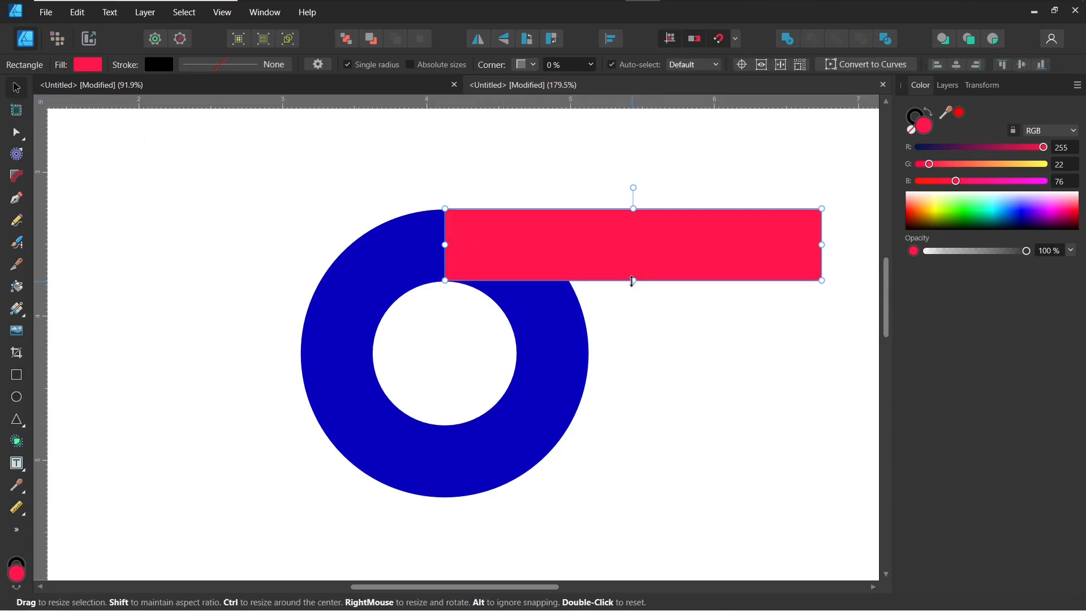
{"action": "mouse_move", "coordinate": [632, 278]}
{"action": "left_mouse_down"}
{"action": "mouse_move", "coordinate": [633, 265]}
{"action": "mouse_move", "coordinate": [633, 279]}
{"action": "left_mouse_up"}
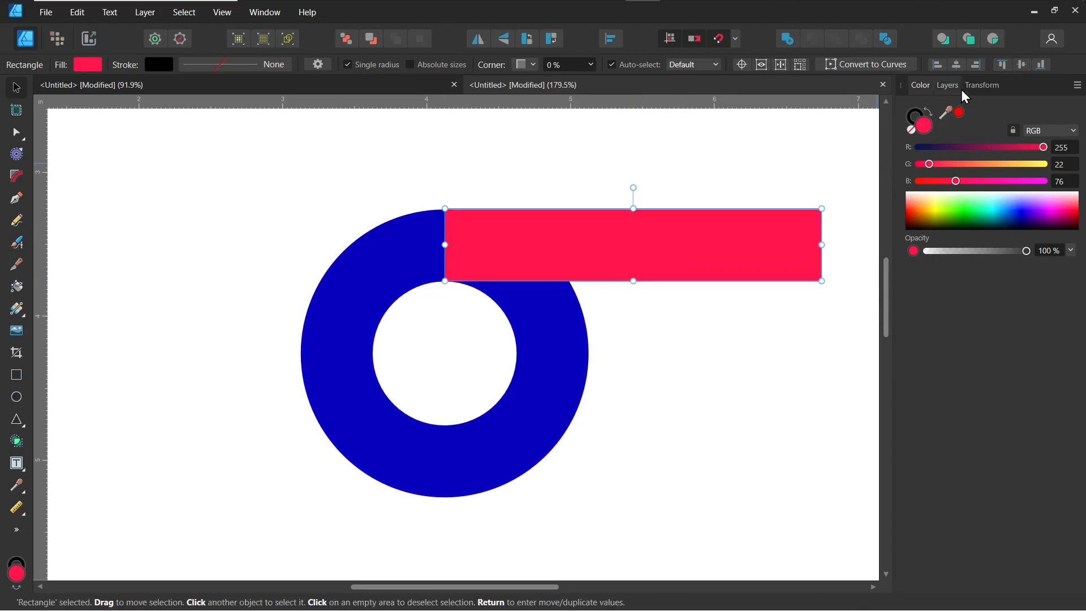
{"action": "left_click", "coordinate": [981, 86]}
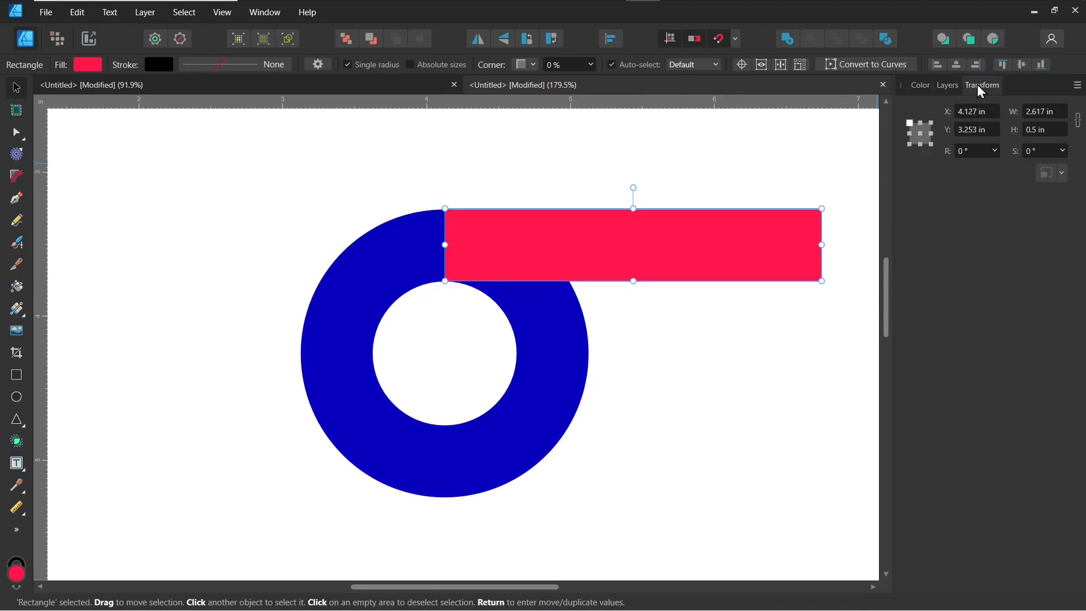
{"action": "left_click", "coordinate": [1036, 111]}
{"action": "type", "text": "2"}
{"action": "key", "text": "Return"}
{"action": "left_click", "coordinate": [734, 306]}
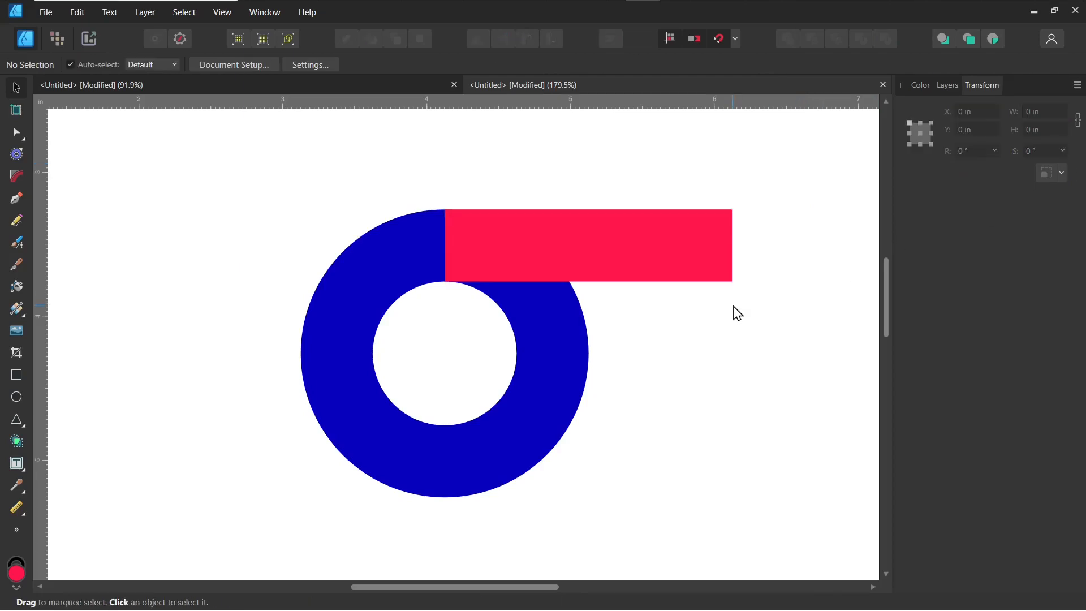
{"action": "left_click", "coordinate": [665, 265]}
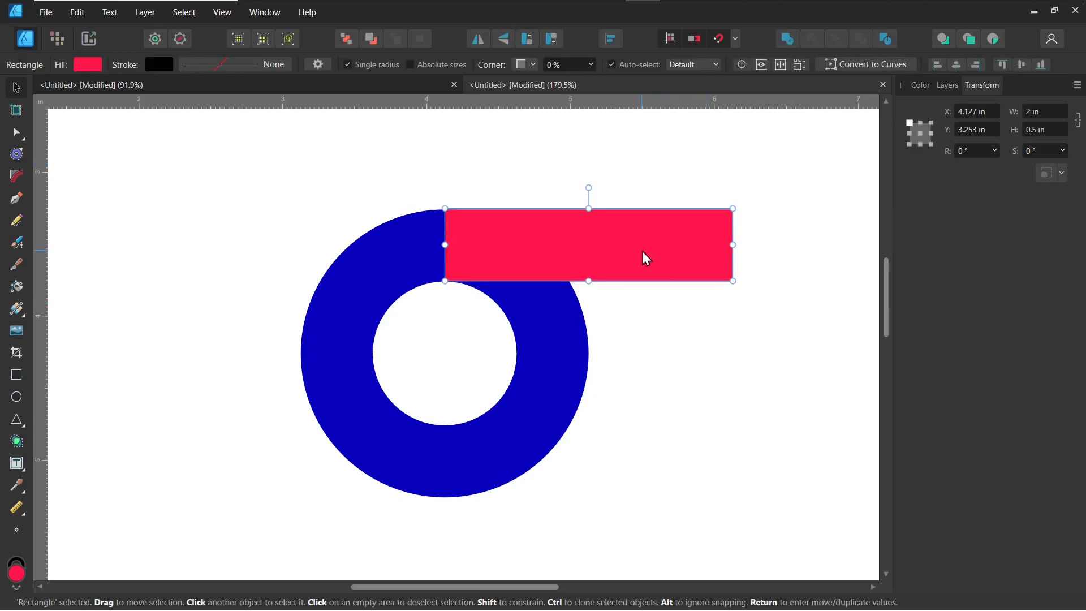
{"action": "left_click", "coordinate": [555, 364]}
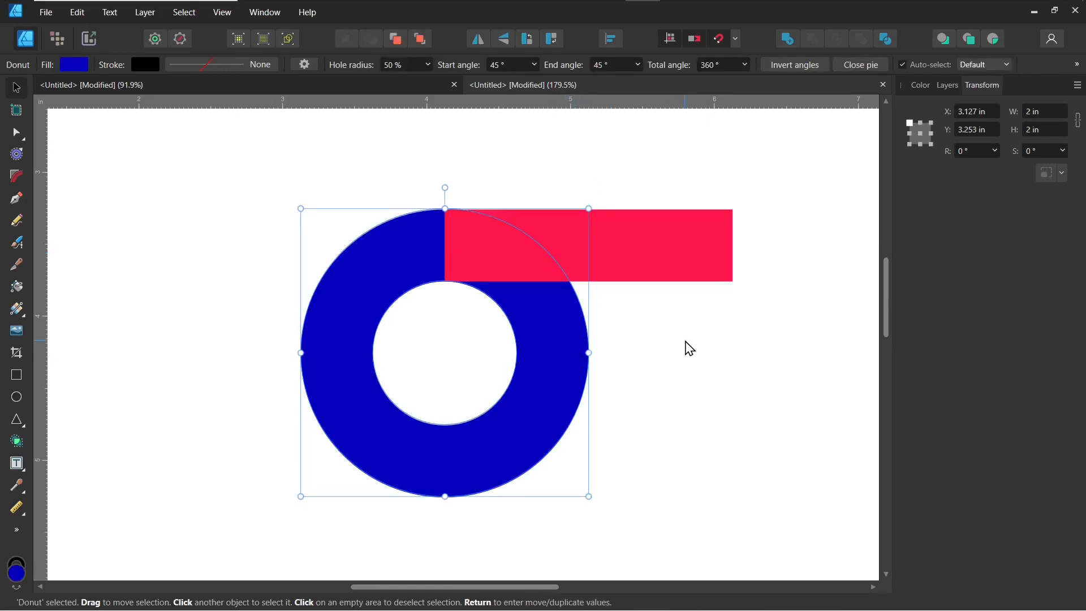
{"action": "left_click", "coordinate": [701, 361]}
Copy the red rectangle straight down so the copy aligns with the donut's bottom edge
{"action": "scroll", "coordinate": [701, 361], "scroll_direction": "down", "scroll_amount": 3}
{"action": "scroll", "coordinate": [700, 361], "scroll_direction": "up", "scroll_amount": 4}
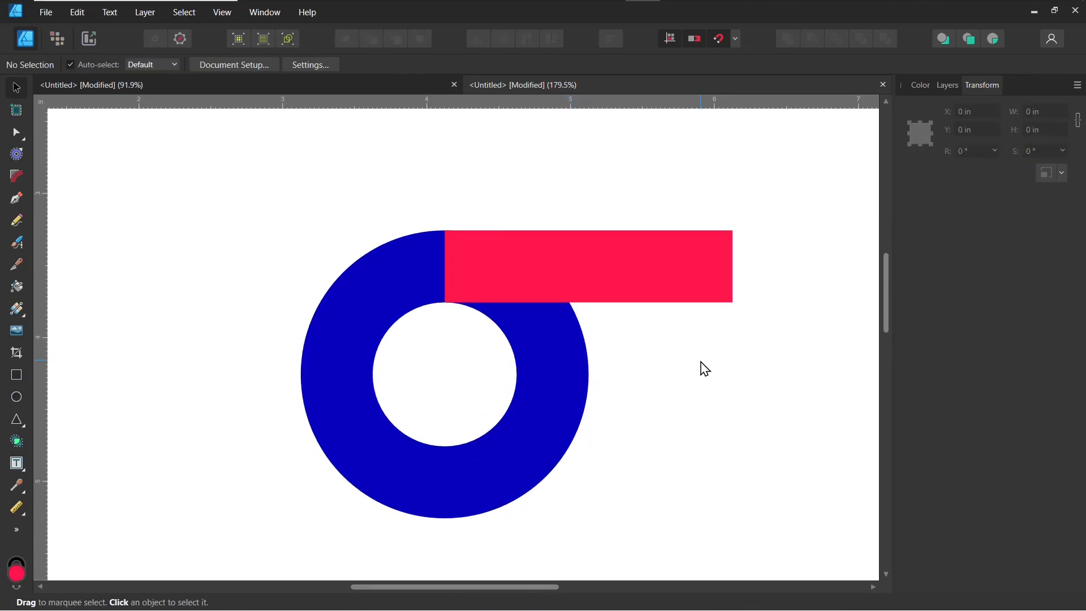
{"action": "scroll", "coordinate": [703, 369], "scroll_direction": "down", "scroll_amount": 3}
{"action": "scroll", "coordinate": [703, 369], "scroll_direction": "down", "scroll_amount": 2}
{"action": "scroll", "coordinate": [637, 337], "scroll_direction": "right", "scroll_amount": 2}
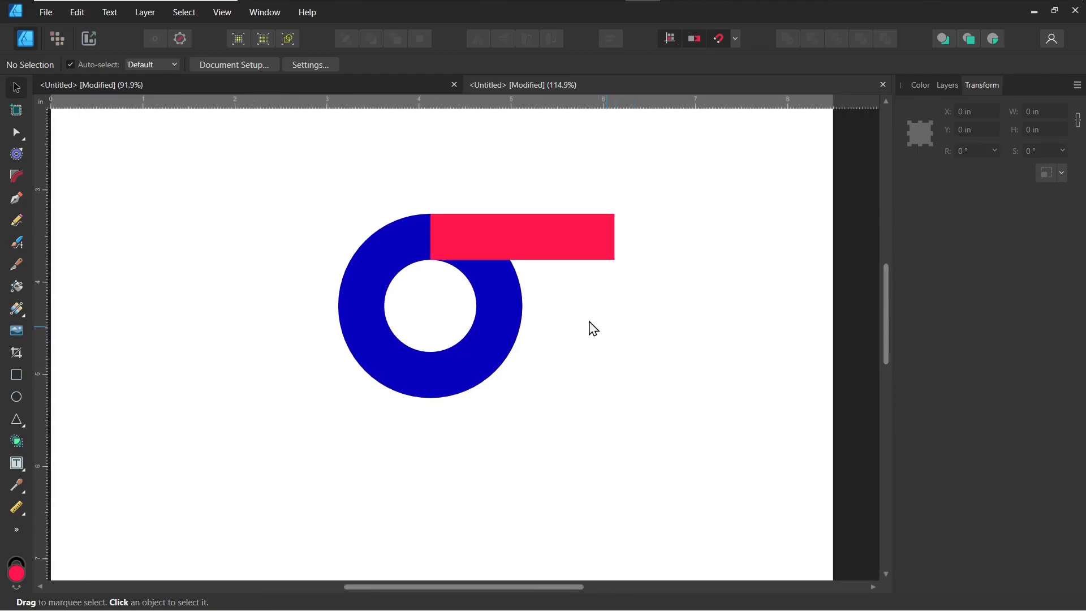
{"action": "left_click", "coordinate": [540, 232]}
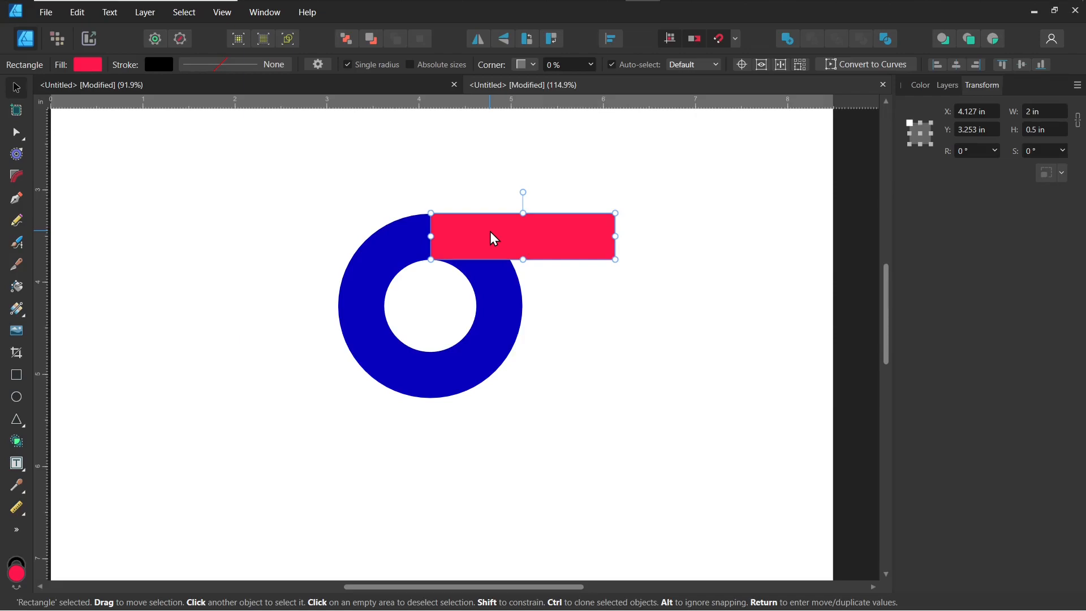
{"action": "left_click_drag", "start_coordinate": [504, 234], "coordinate": [504, 377]}
{"action": "left_click", "coordinate": [621, 294]}
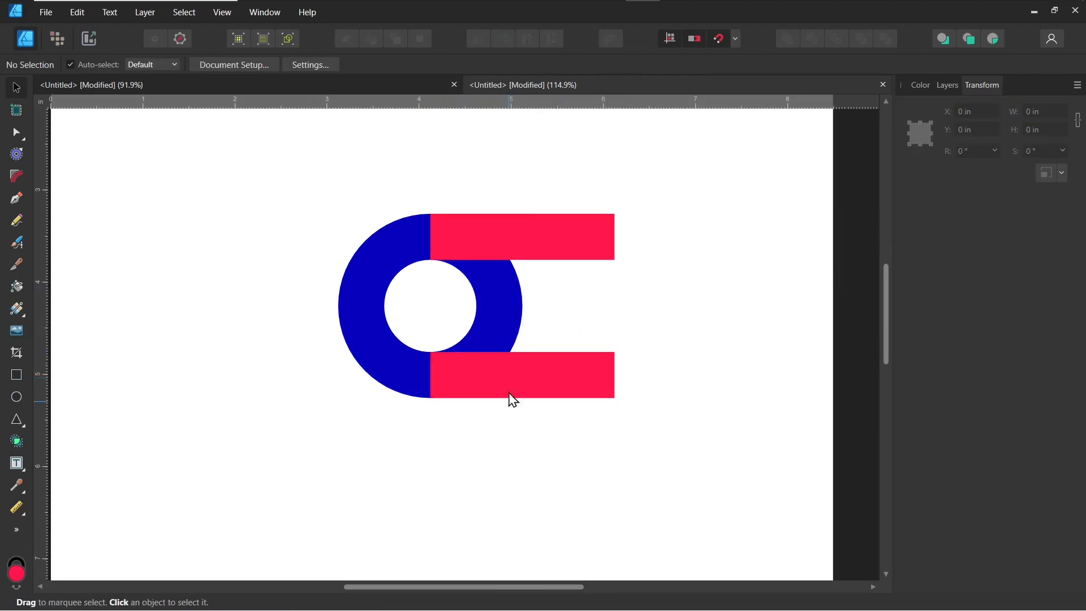
{"action": "left_click_drag", "start_coordinate": [497, 357], "coordinate": [497, 361]}
{"action": "left_click", "coordinate": [617, 315]}
Duplicate the blue donut and place the copy with its top centre at the right end of the lower red rectangle
{"action": "left_click", "coordinate": [501, 309]}
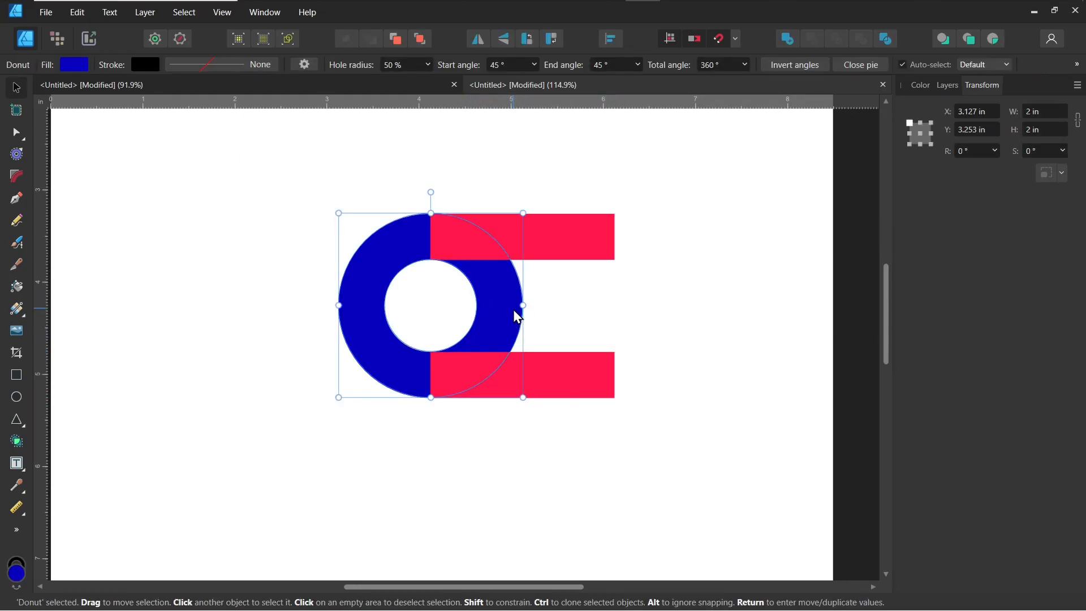
{"action": "key", "text": "ctrl+j"}
{"action": "left_click_drag", "start_coordinate": [508, 289], "coordinate": [692, 426]}
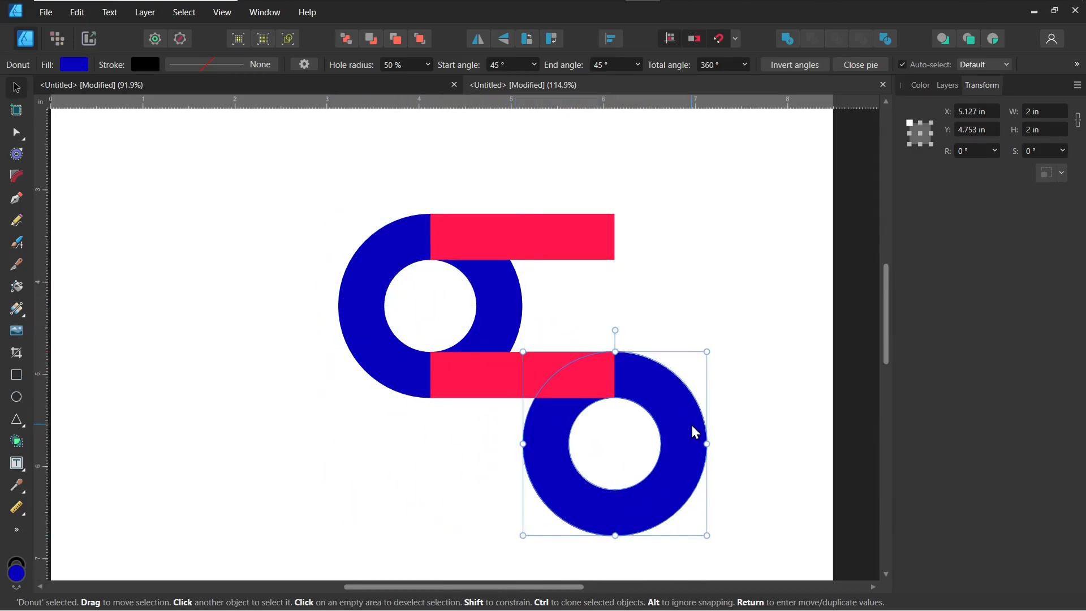
{"action": "left_click", "coordinate": [739, 296]}
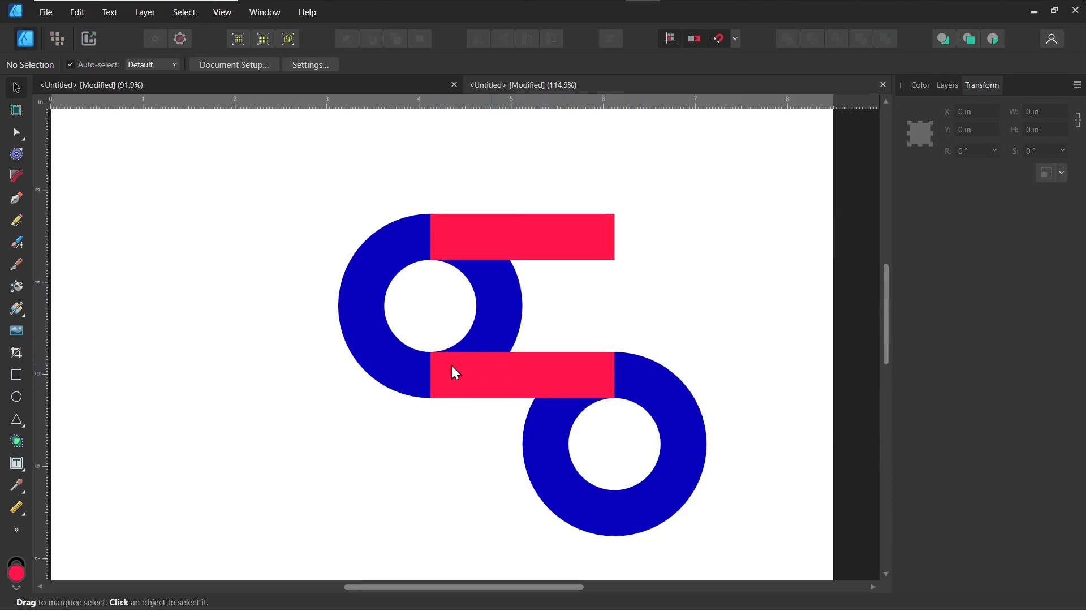
Copy the lower red rectangle straight down to align with the second donut's bottom edge, and select the topmost rectangle
{"action": "left_click", "coordinate": [523, 386]}
{"action": "left_click_drag", "start_coordinate": [521, 381], "coordinate": [521, 515]}
{"action": "left_click", "coordinate": [580, 240]}
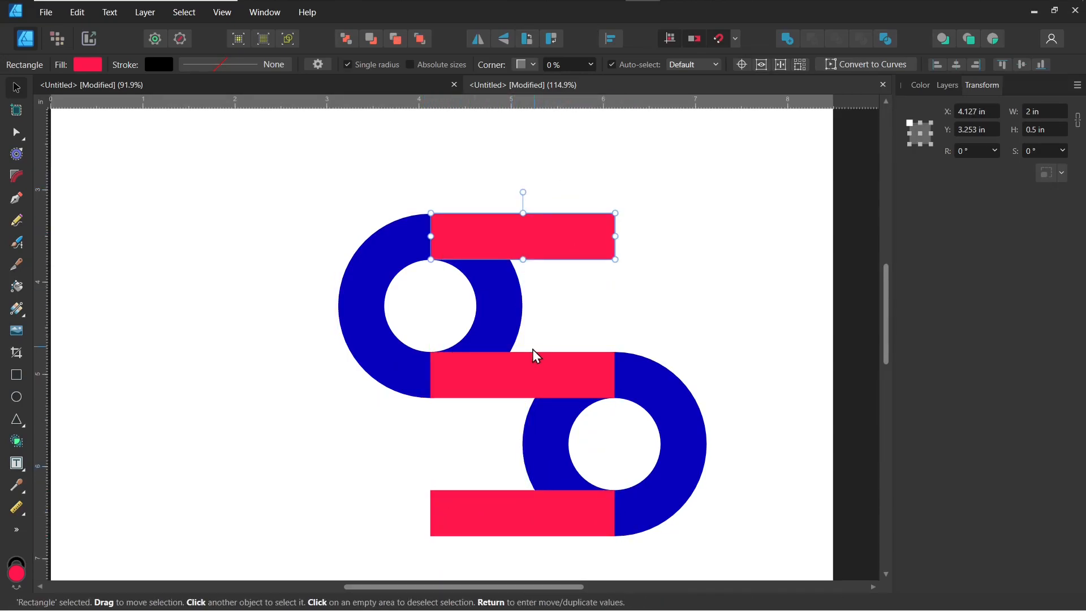
{"action": "left_click", "coordinate": [524, 379], "text": "shift"}
{"action": "left_click", "coordinate": [519, 509], "text": "shift"}
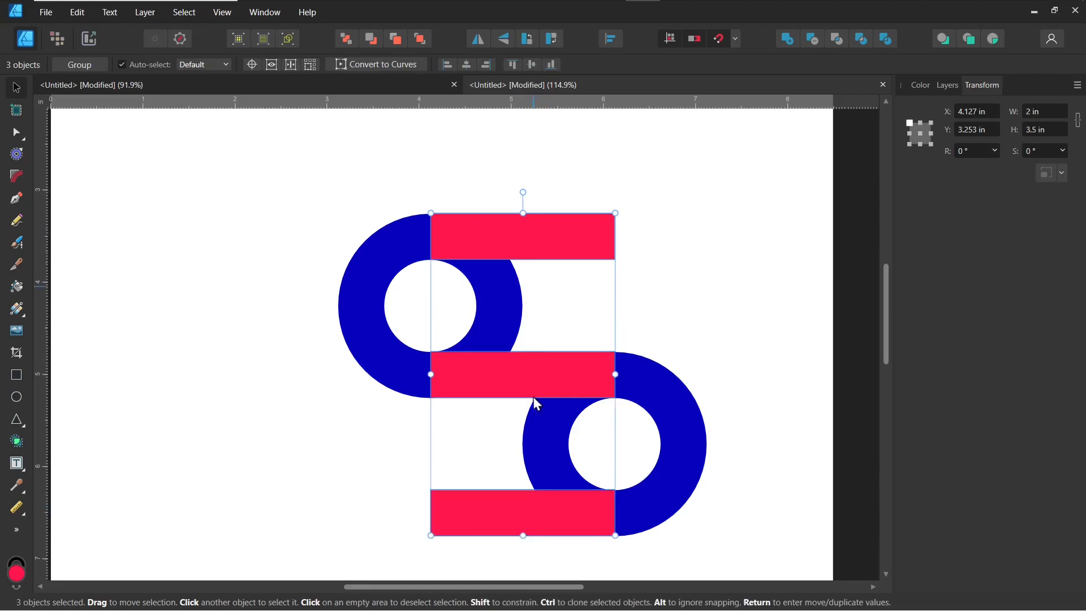
{"action": "left_click", "coordinate": [691, 293]}
Copy the upper left donut straight down so the copy's top edge aligns with the lowest red rectangle
{"action": "left_click", "coordinate": [393, 367]}
{"action": "scroll", "coordinate": [395, 368], "scroll_direction": "down", "scroll_amount": 2}
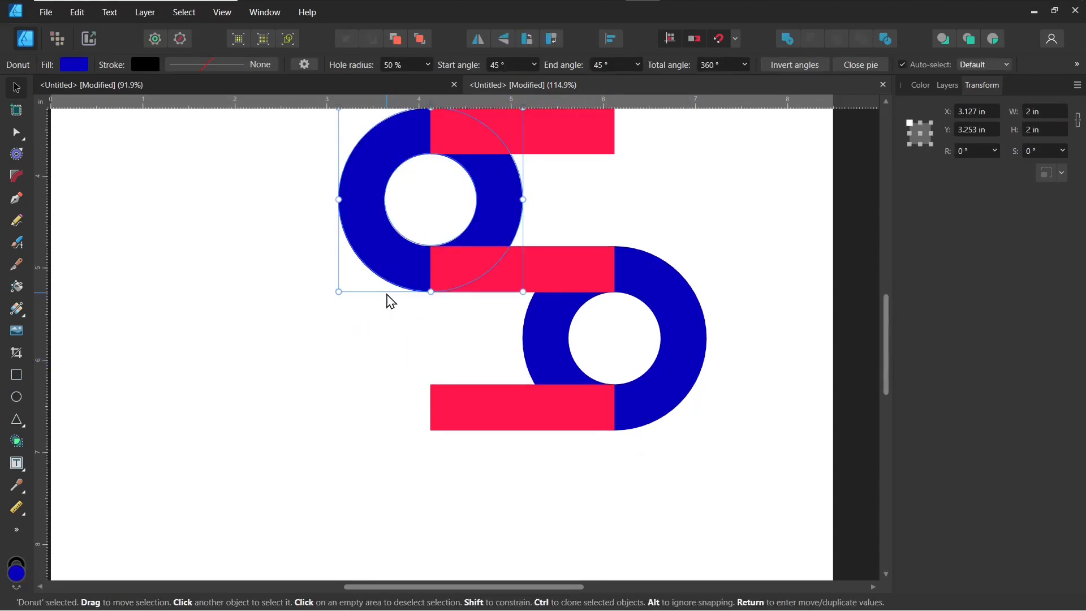
{"action": "mouse_move", "coordinate": [397, 269]}
{"action": "left_mouse_down"}
{"action": "mouse_move", "coordinate": [382, 534]}
{"action": "mouse_move", "coordinate": [416, 538]}
{"action": "mouse_move", "coordinate": [399, 545]}
{"action": "mouse_move", "coordinate": [396, 536]}
{"action": "left_mouse_up"}
{"action": "left_click", "coordinate": [204, 439]}
{"action": "scroll", "coordinate": [690, 430], "scroll_direction": "down", "scroll_amount": 1}
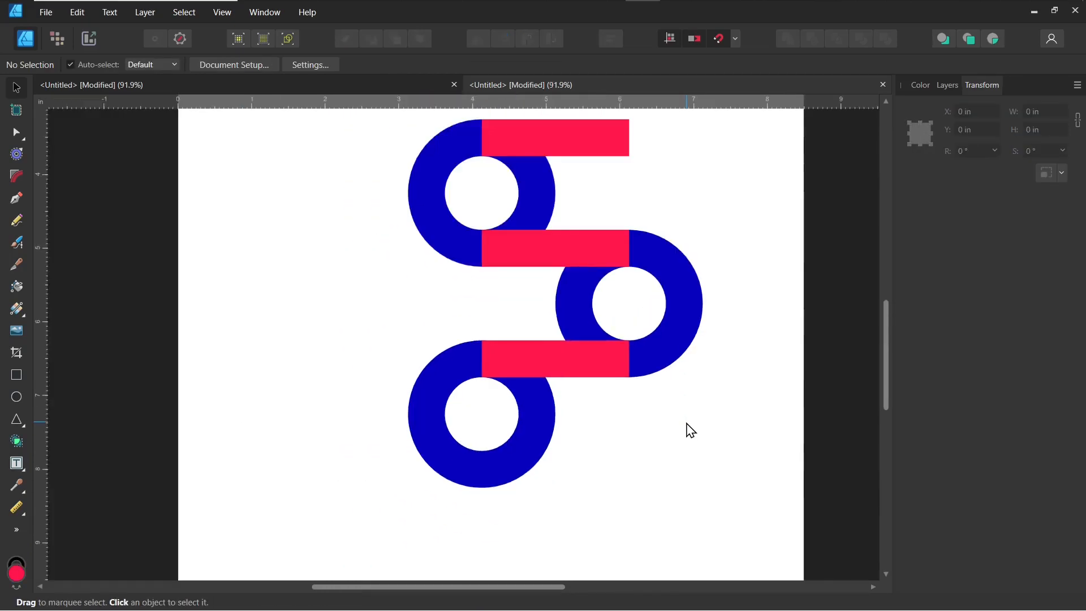
Copy the lowest red rectangle straight down so the copy aligns with the third donut's bottom edge
{"action": "left_click", "coordinate": [561, 358]}
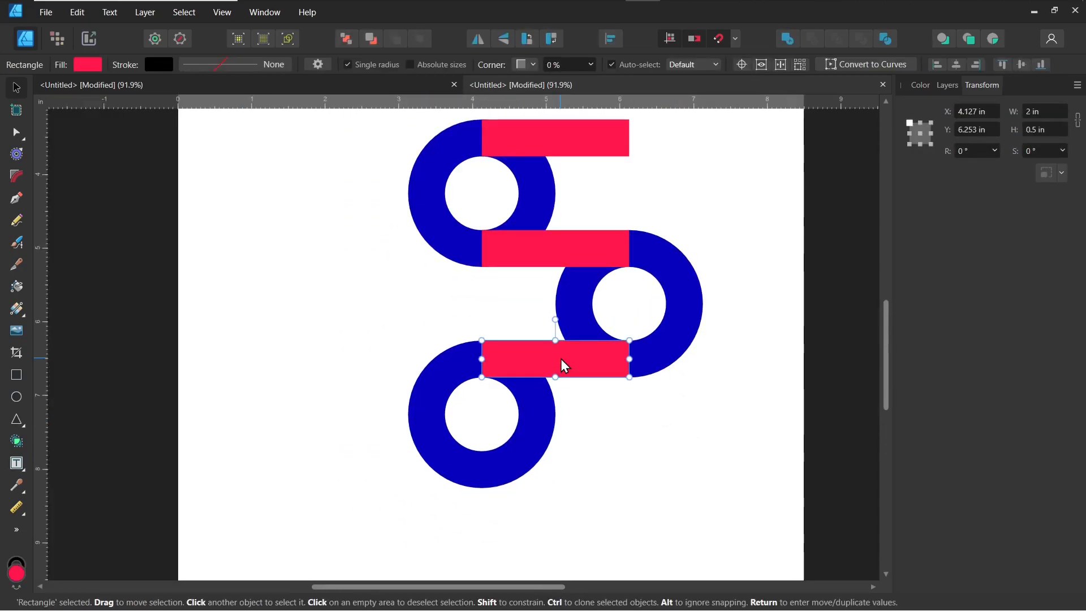
{"action": "left_click_drag", "start_coordinate": [562, 359], "coordinate": [558, 472]}
{"action": "scroll", "coordinate": [664, 426], "scroll_direction": "up", "scroll_amount": 1}
{"action": "scroll", "coordinate": [664, 426], "scroll_direction": "up", "scroll_amount": 1}
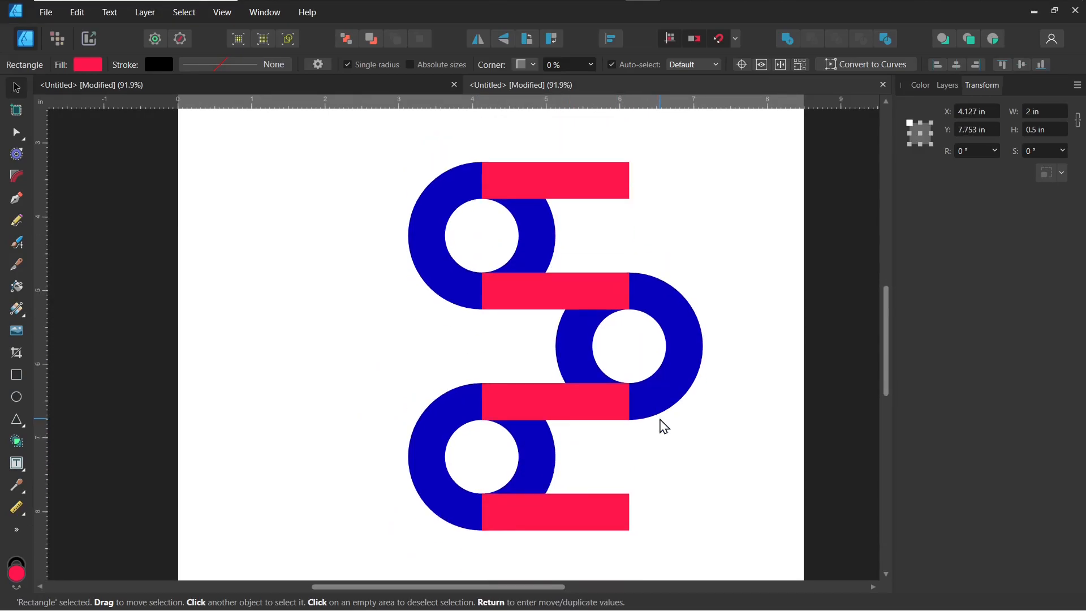
{"action": "left_click", "coordinate": [730, 211]}
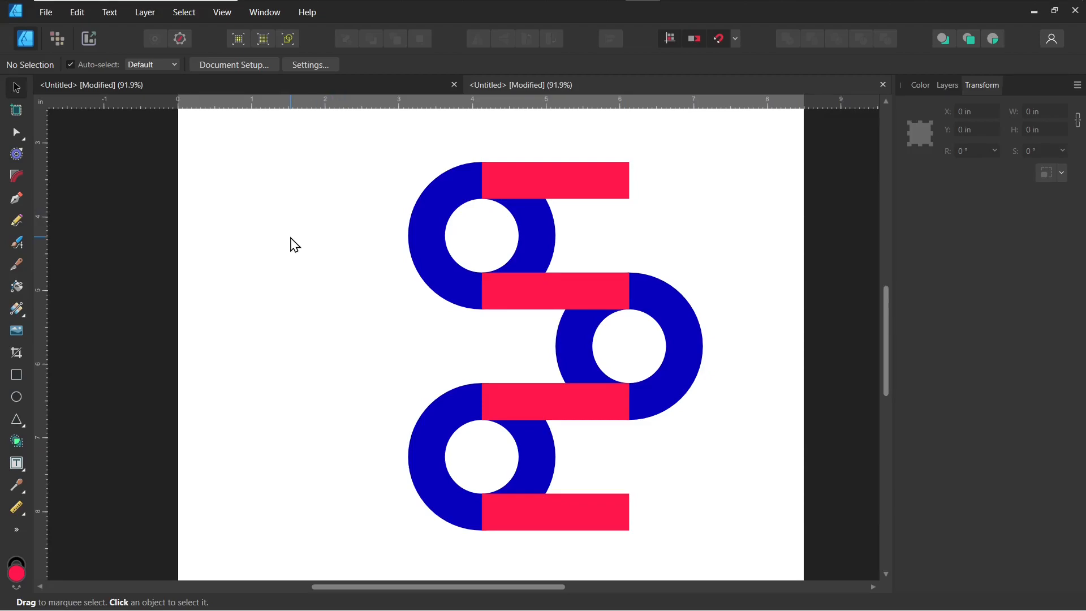
Select all shapes and merge the red rectangles with the donuts' outer halves into one serpentine path using the Shape Builder
{"action": "key", "text": "ctrl+a"}
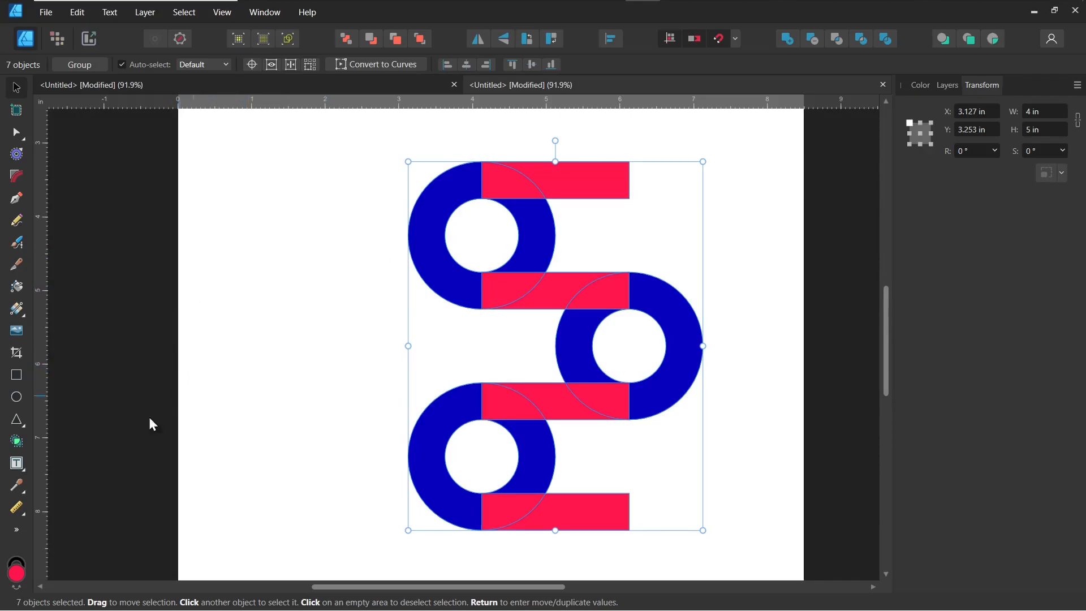
{"action": "left_click", "coordinate": [15, 445]}
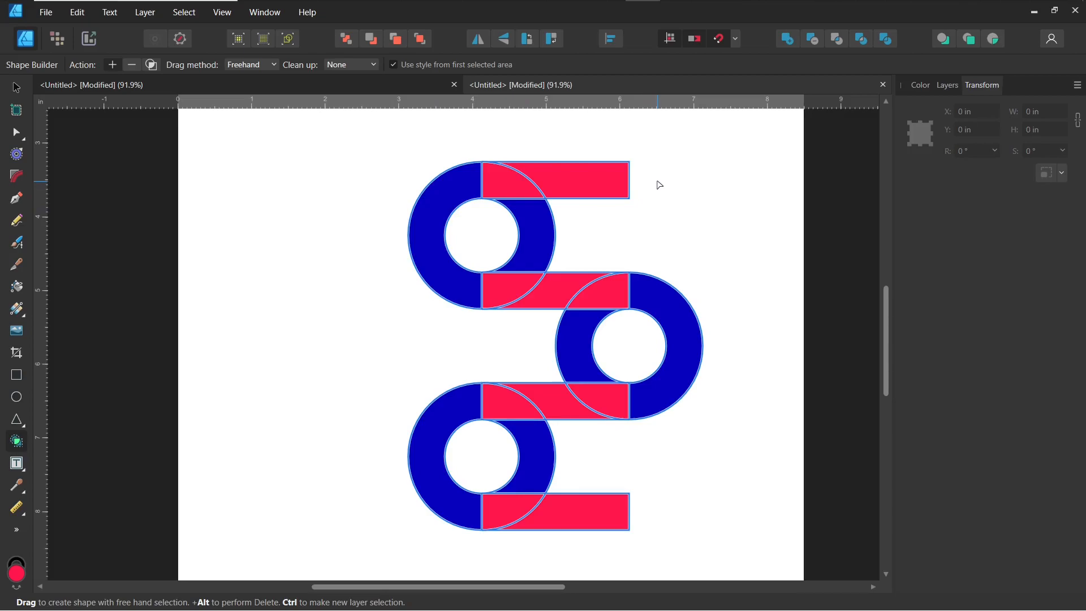
{"action": "left_click_drag", "start_coordinate": [655, 182], "coordinate": [456, 194]}
{"action": "mouse_move", "coordinate": [459, 292]}
{"action": "left_mouse_down"}
{"action": "mouse_move", "coordinate": [635, 298]}
{"action": "mouse_move", "coordinate": [662, 314]}
{"action": "mouse_move", "coordinate": [669, 365]}
{"action": "left_mouse_up"}
{"action": "mouse_move", "coordinate": [628, 423]}
{"action": "left_mouse_down"}
{"action": "mouse_move", "coordinate": [484, 405]}
{"action": "mouse_move", "coordinate": [442, 428]}
{"action": "left_mouse_up"}
{"action": "left_click_drag", "start_coordinate": [486, 519], "coordinate": [606, 517]}
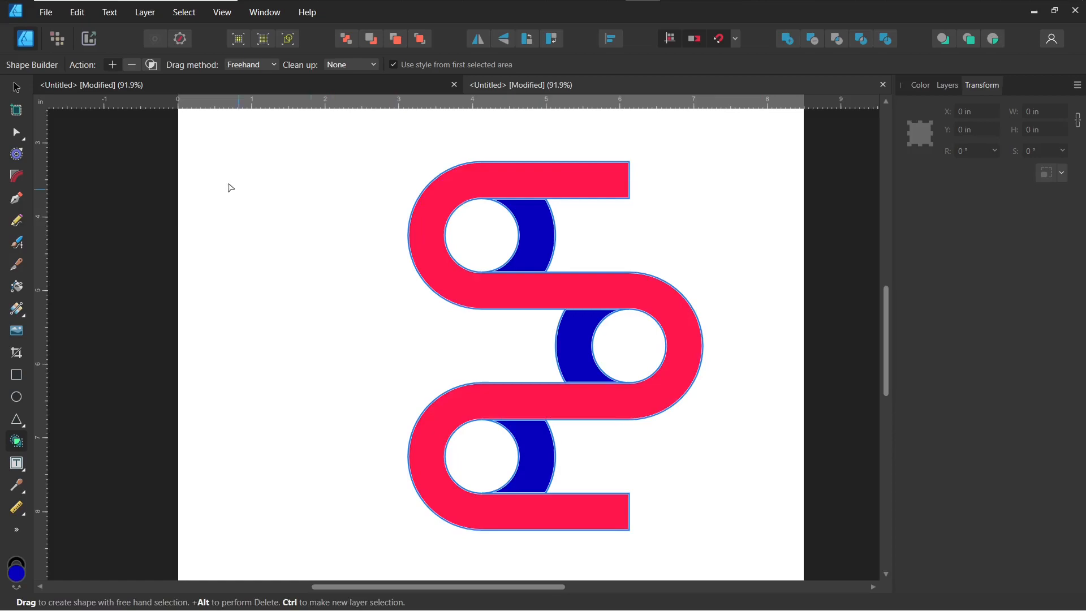
Delete the three leftover blue donut pieces from inside the serpentine path
{"action": "left_click", "coordinate": [16, 89]}
{"action": "left_click", "coordinate": [447, 283]}
{"action": "left_click", "coordinate": [306, 313]}
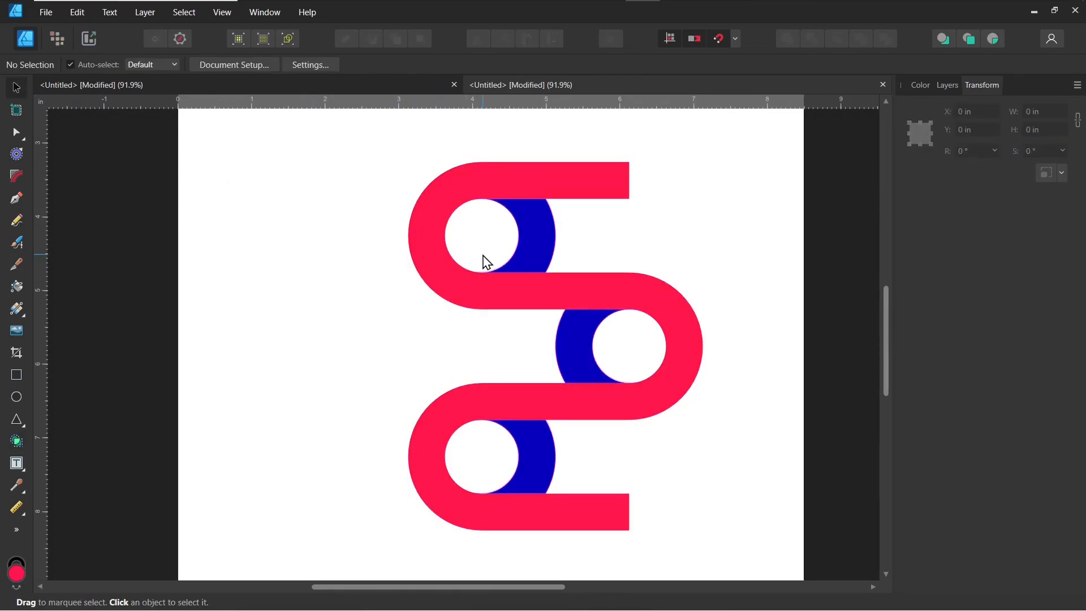
{"action": "left_click", "coordinate": [520, 227]}
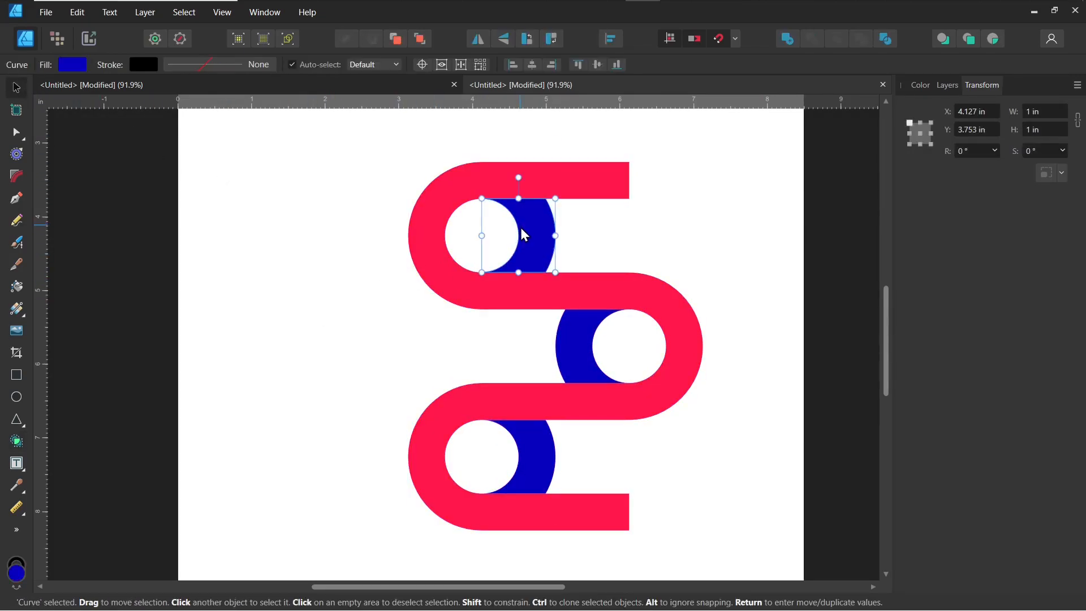
{"action": "left_click", "coordinate": [570, 354], "text": "shift"}
{"action": "left_click", "coordinate": [518, 487], "text": "shift"}
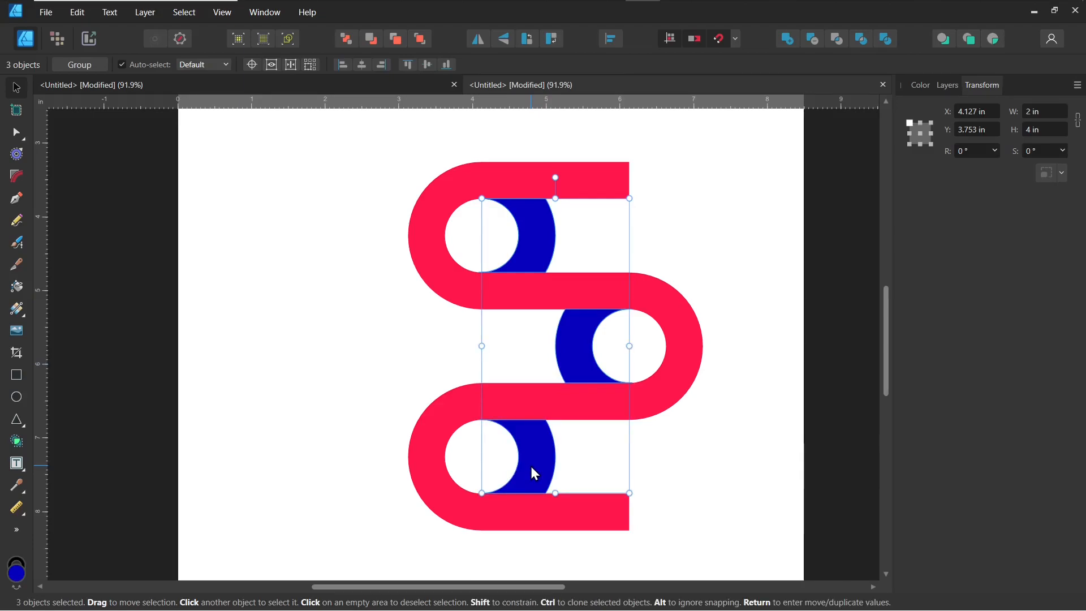
{"action": "key", "text": "Delete"}
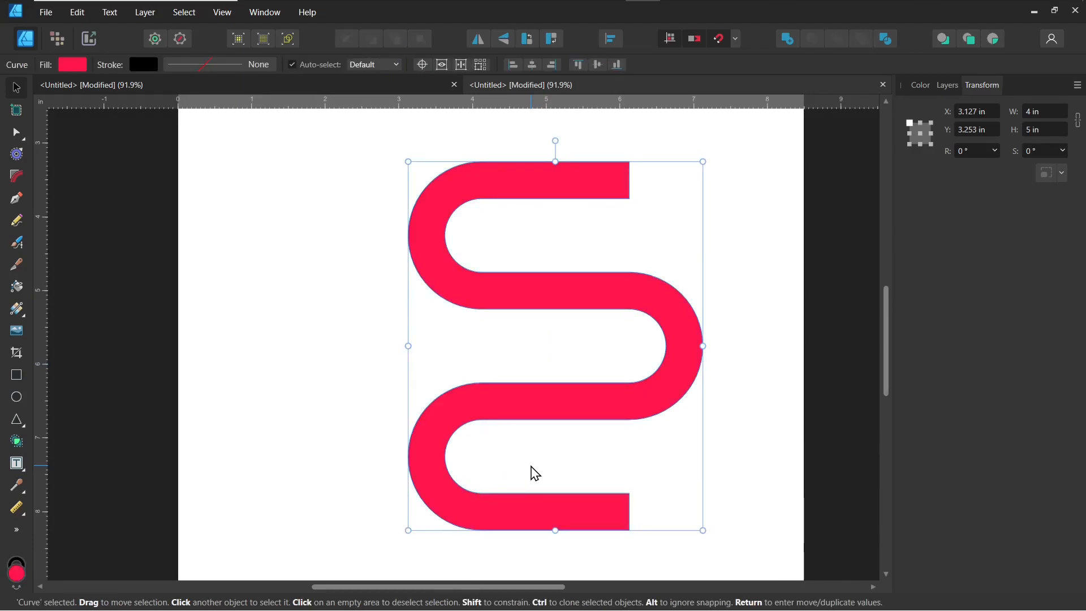
Move the serpentine path to the horizontal centre of the page, at X 2.25 in and Y 3.407 in
{"action": "left_click", "coordinate": [240, 285]}
{"action": "left_click_drag", "start_coordinate": [652, 296], "coordinate": [588, 307]}
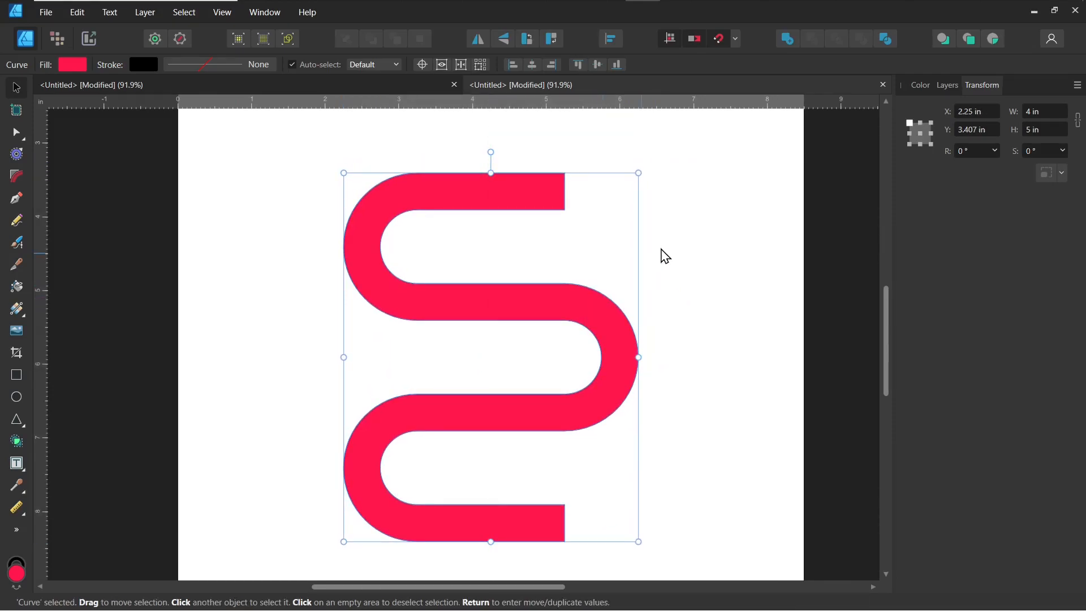
{"action": "left_click", "coordinate": [660, 253]}
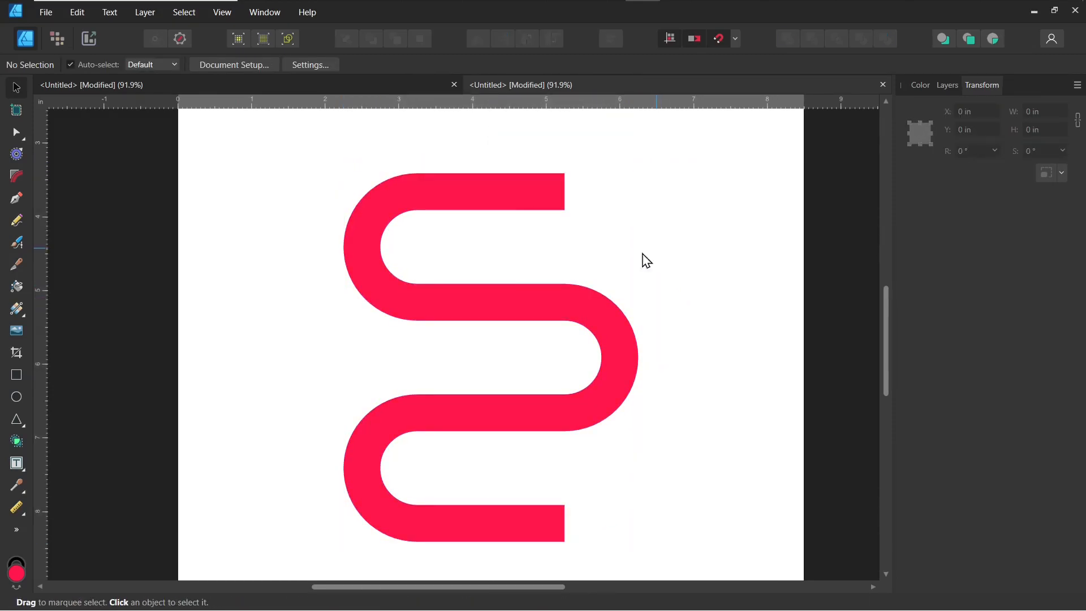
Draw a small circle inside the path's first bend and give it a bright blue fill with no stroke
{"action": "left_click", "coordinate": [16, 398]}
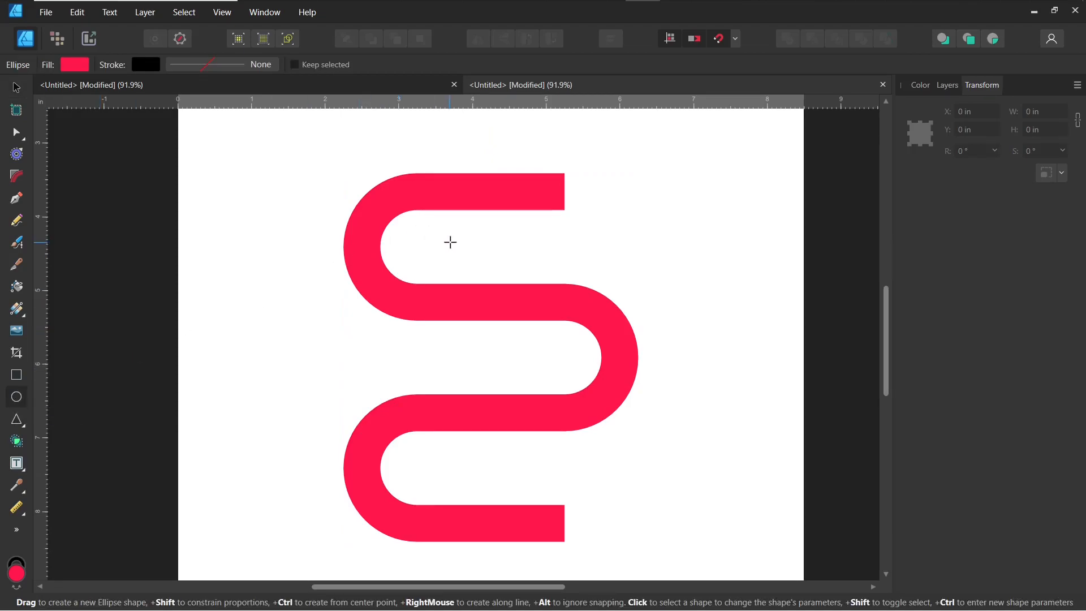
{"action": "left_click_drag", "start_coordinate": [414, 247], "coordinate": [440, 264]}
{"action": "left_click", "coordinate": [948, 88]}
{"action": "left_click", "coordinate": [921, 86]}
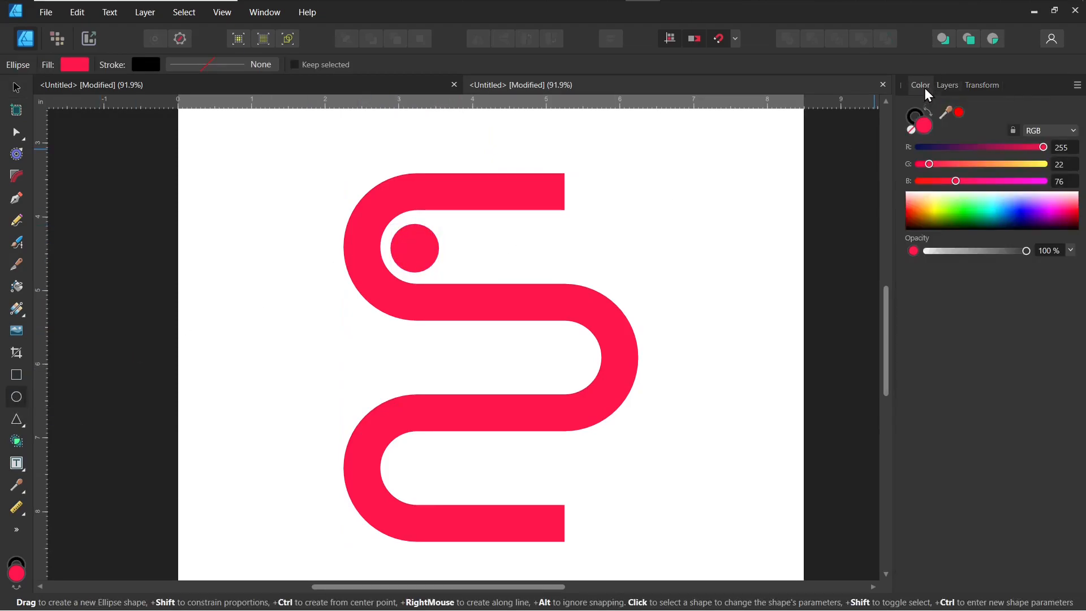
{"action": "left_click", "coordinate": [1019, 217]}
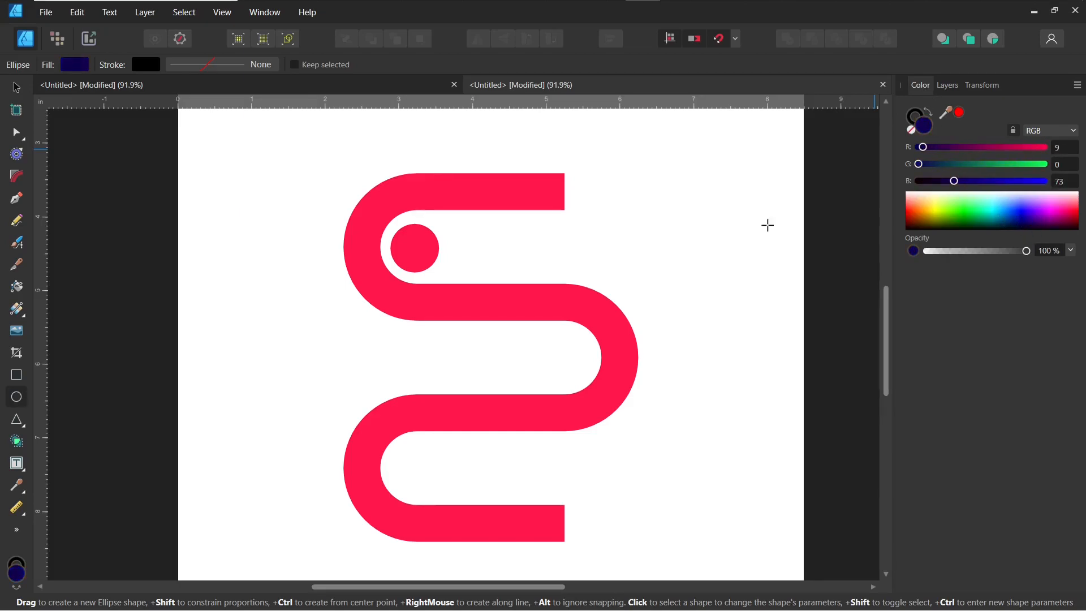
{"action": "left_click", "coordinate": [433, 255]}
{"action": "mouse_move", "coordinate": [1023, 208]}
{"action": "left_mouse_down"}
{"action": "mouse_move", "coordinate": [1022, 220]}
{"action": "mouse_move", "coordinate": [1012, 208]}
{"action": "left_mouse_up"}
{"action": "left_click", "coordinate": [915, 116]}
{"action": "left_click", "coordinate": [912, 130]}
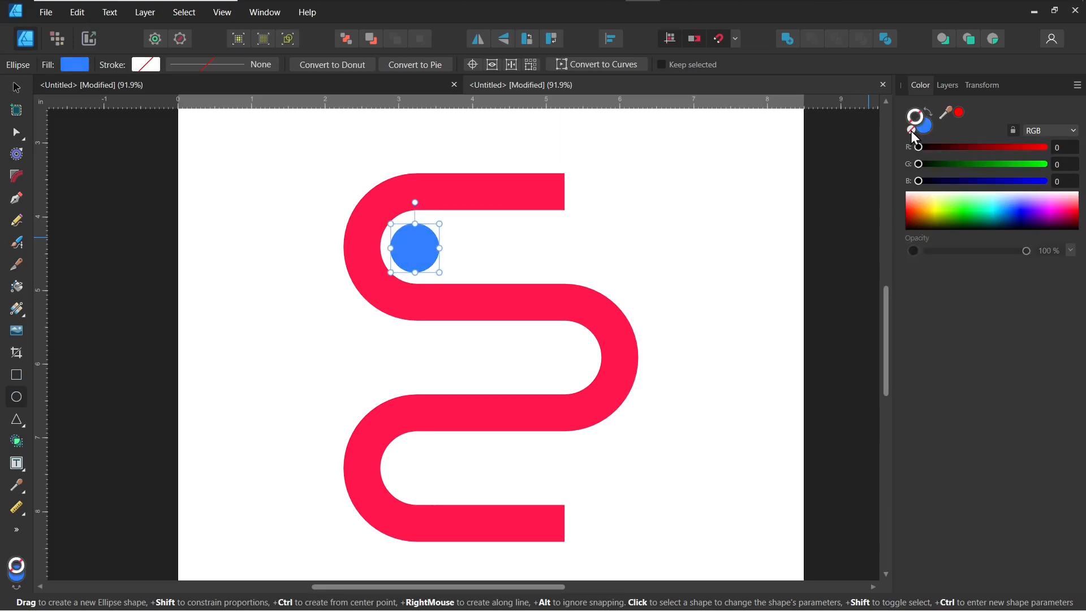
Set the blue circle's width and height to 1 in and fit it snugly into the path's first bend
{"action": "key", "text": "v"}
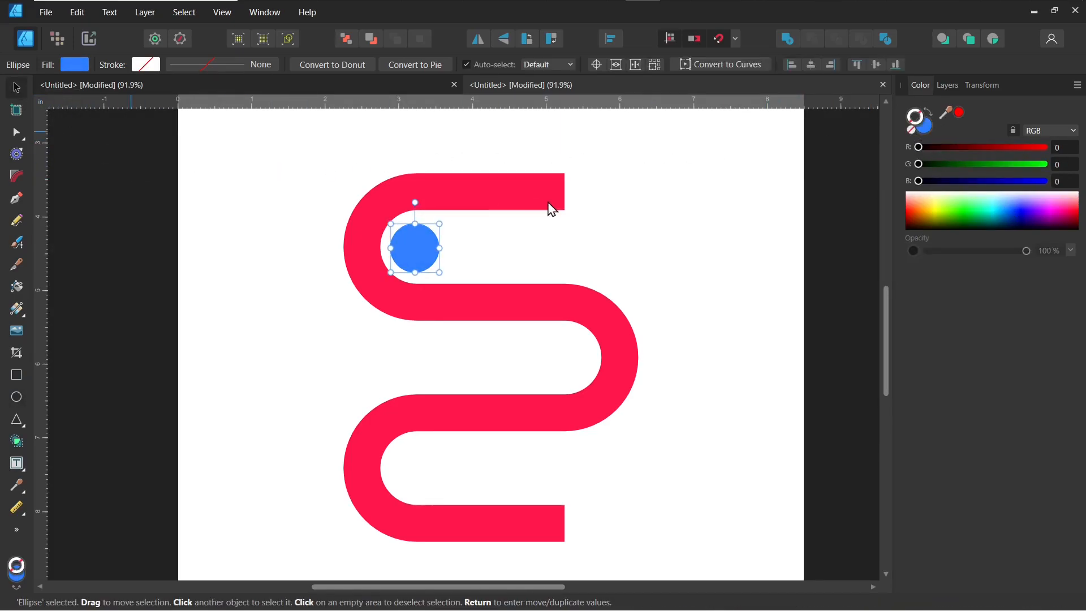
{"action": "scroll", "coordinate": [390, 233], "scroll_direction": "up", "scroll_amount": 5}
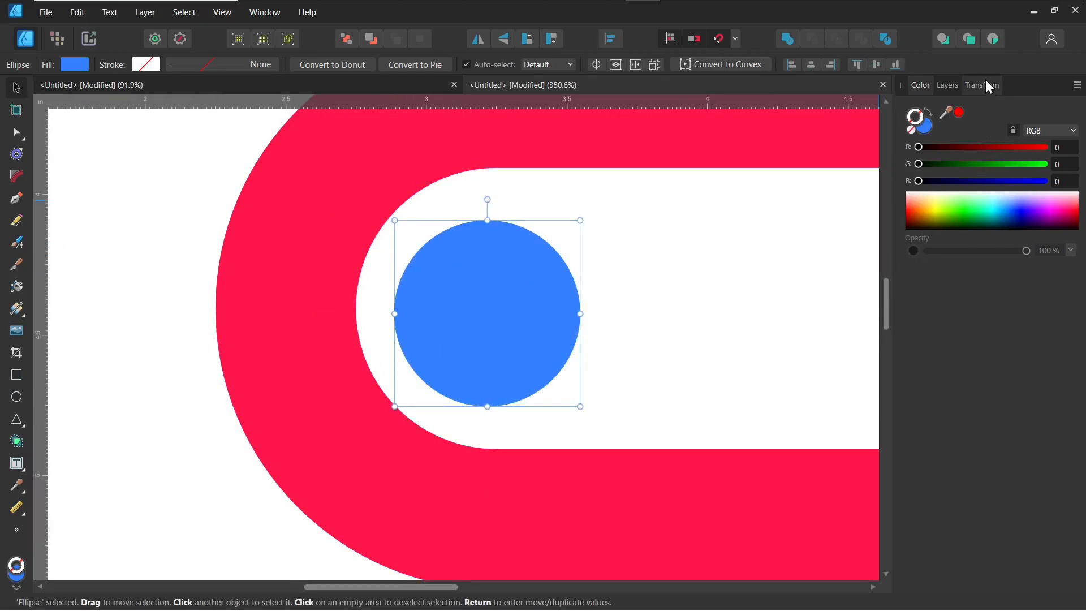
{"action": "left_click", "coordinate": [989, 87]}
{"action": "left_click", "coordinate": [1048, 112]}
{"action": "type", "text": "1"}
{"action": "key", "text": "Tab"}
{"action": "type", "text": "1"}
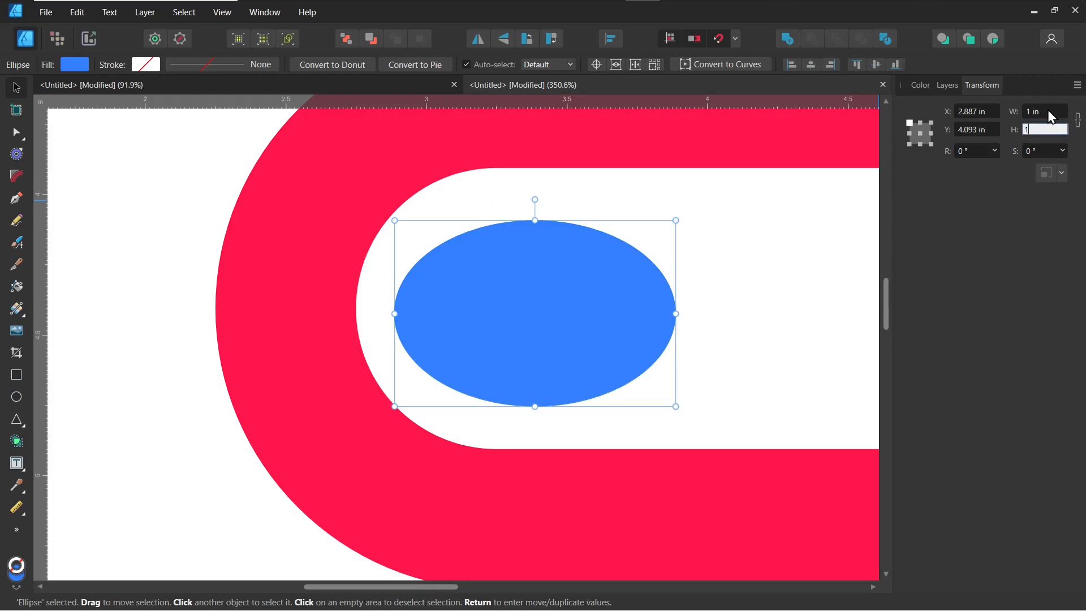
{"action": "key", "text": "Return"}
{"action": "left_click_drag", "start_coordinate": [538, 383], "coordinate": [501, 341]}
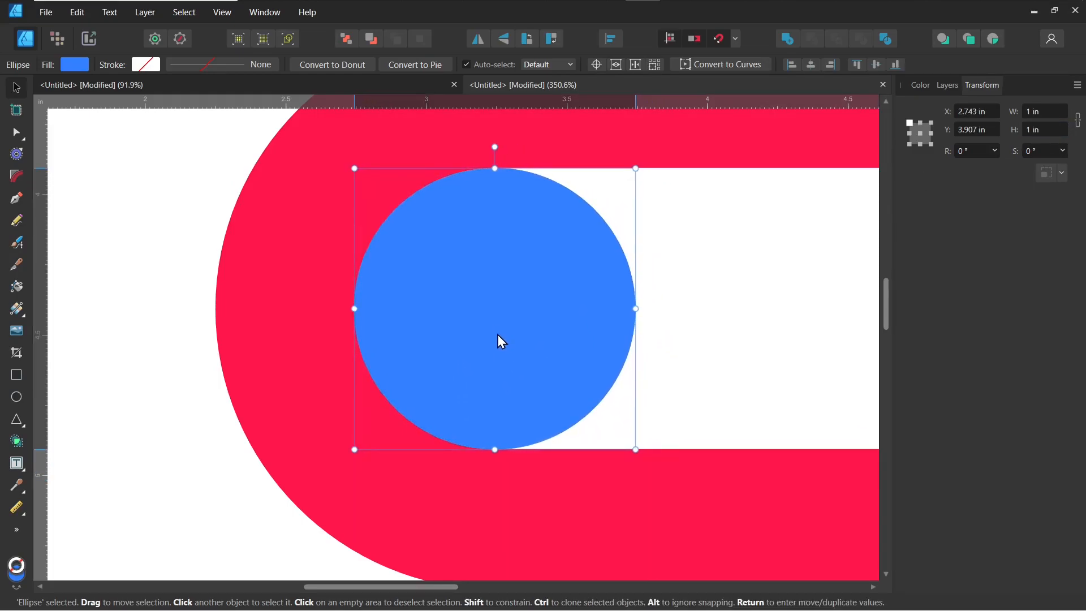
{"action": "left_click", "coordinate": [763, 315]}
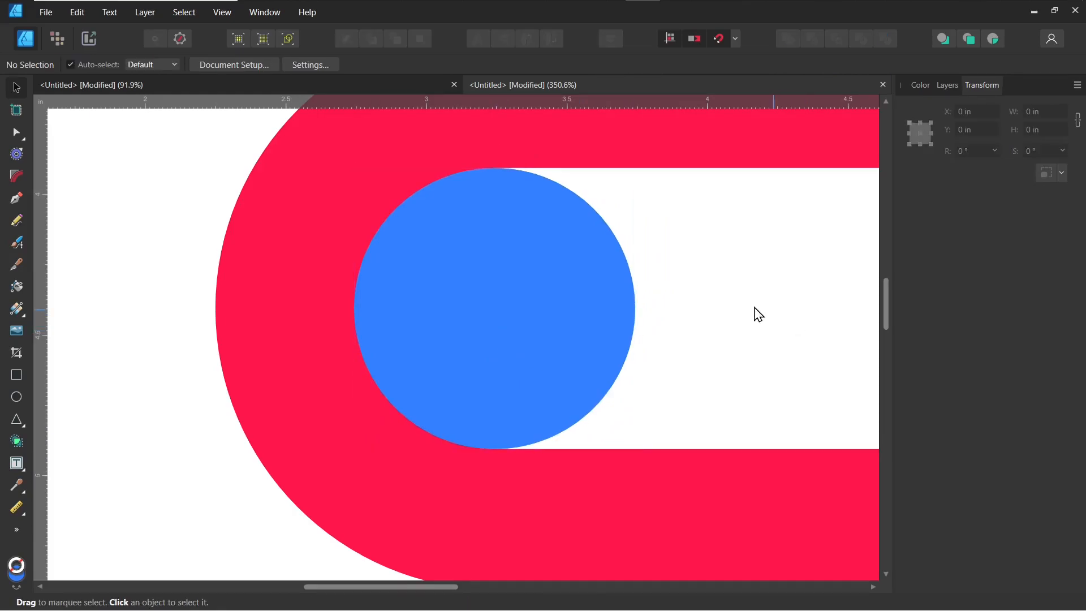
Copy the blue circle into the second and third bends of the serpentine path
{"action": "scroll", "coordinate": [657, 308], "scroll_direction": "down", "scroll_amount": 4}
{"action": "scroll", "coordinate": [543, 309], "scroll_direction": "left", "scroll_amount": 3}
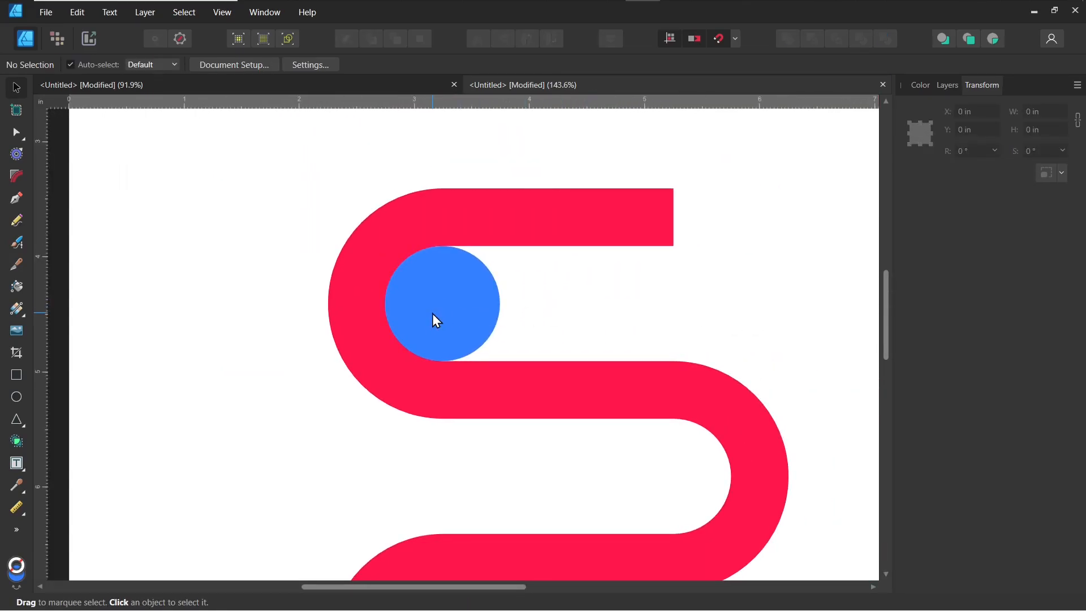
{"action": "left_click", "coordinate": [432, 314]}
{"action": "mouse_move", "coordinate": [432, 313]}
{"action": "left_mouse_down"}
{"action": "mouse_move", "coordinate": [608, 480]}
{"action": "mouse_move", "coordinate": [664, 490]}
{"action": "left_mouse_up"}
{"action": "scroll", "coordinate": [646, 345], "scroll_direction": "down", "scroll_amount": 6}
{"action": "mouse_move", "coordinate": [664, 173]}
{"action": "left_mouse_down"}
{"action": "mouse_move", "coordinate": [465, 355]}
{"action": "mouse_move", "coordinate": [433, 345]}
{"action": "mouse_move", "coordinate": [673, 276]}
{"action": "mouse_move", "coordinate": [692, 242]}
{"action": "left_mouse_up"}
{"action": "left_click", "coordinate": [582, 332]}
{"action": "scroll", "coordinate": [582, 332], "scroll_direction": "up", "scroll_amount": 6}
{"action": "scroll", "coordinate": [655, 308], "scroll_direction": "down", "scroll_amount": 6}
Place copies of the blue circle on the path's lower and upper ends, and nudge the upper copy up to Y 3.157 in
{"action": "left_click", "coordinate": [448, 351]}
{"action": "left_click_drag", "start_coordinate": [448, 352], "coordinate": [689, 433]}
{"action": "left_click", "coordinate": [775, 375]}
{"action": "scroll", "coordinate": [777, 370], "scroll_direction": "up", "scroll_amount": 5}
{"action": "scroll", "coordinate": [776, 370], "scroll_direction": "down", "scroll_amount": 2}
{"action": "left_click", "coordinate": [575, 237]}
{"action": "key", "text": "shift+Up"}
{"action": "key", "text": "shift+Up"}
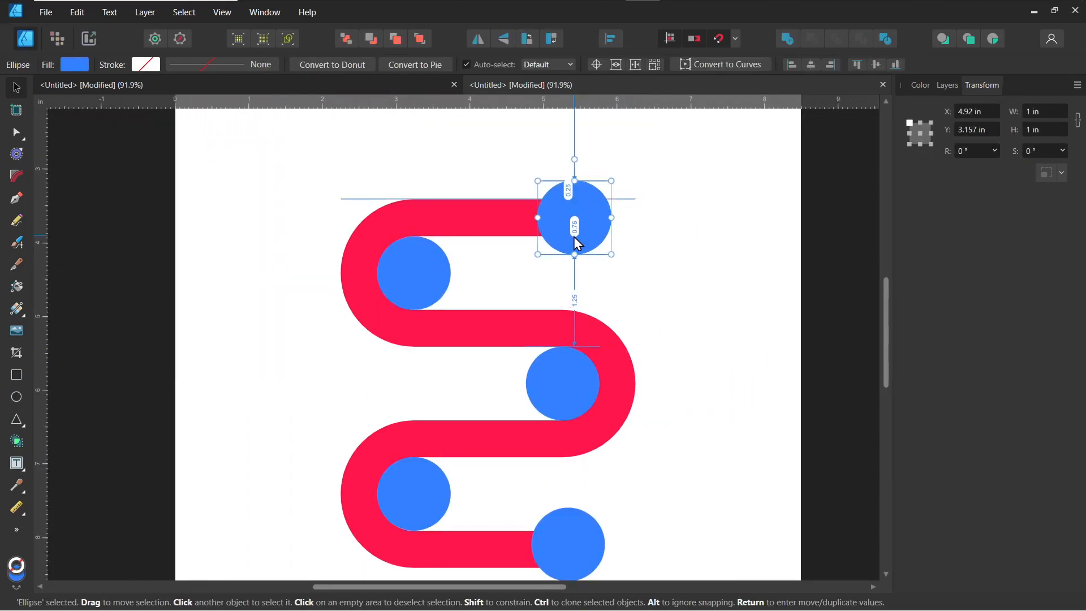
{"action": "left_click", "coordinate": [641, 309]}
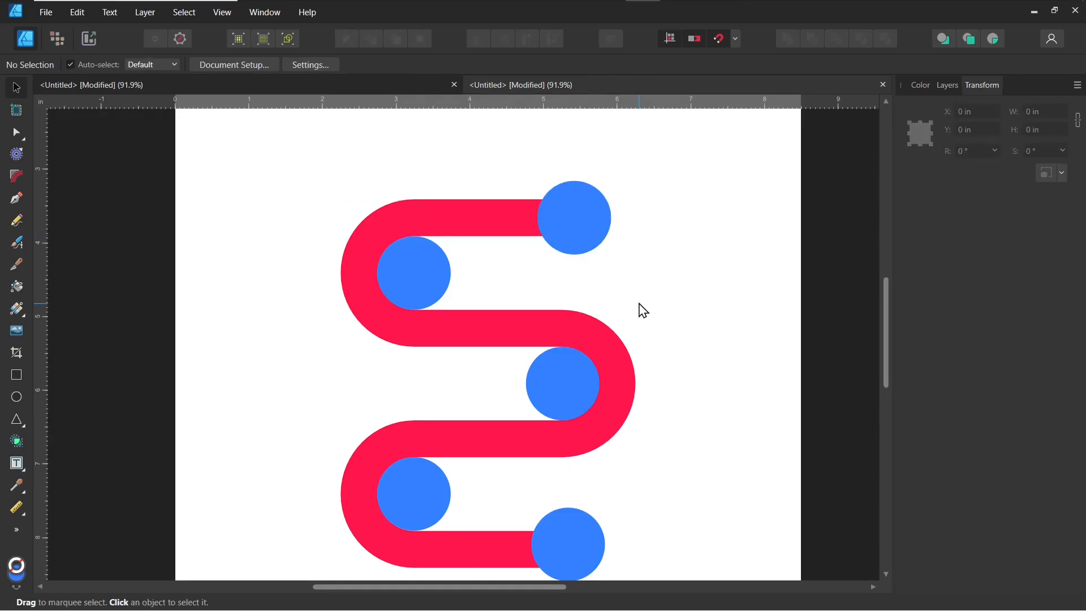
{"action": "scroll", "coordinate": [719, 369], "scroll_direction": "down", "scroll_amount": 2}
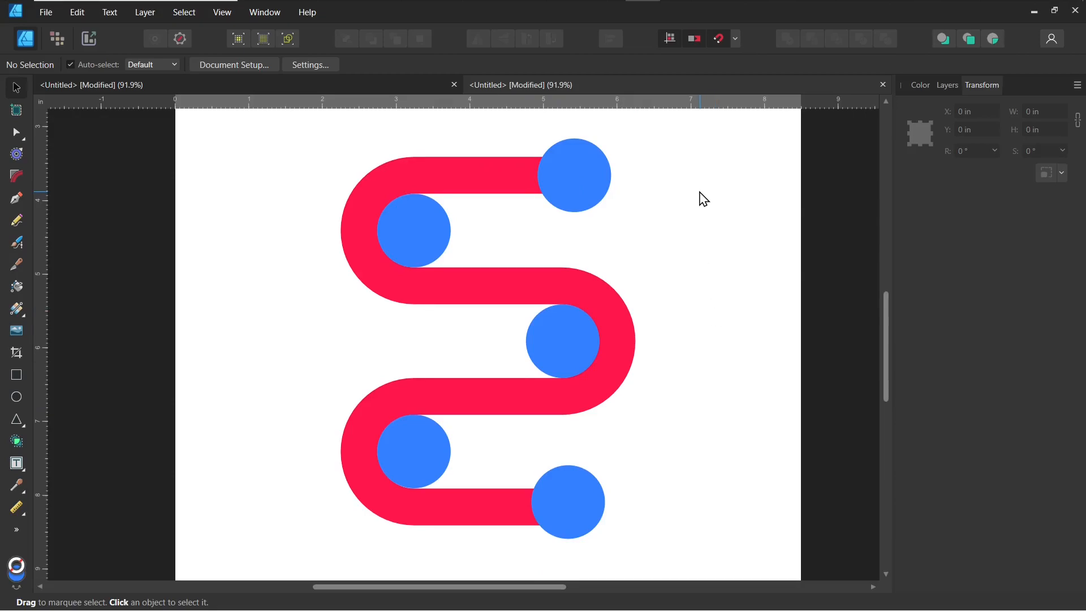
Switch to the other open document and show its hidden group of icons and text captions
{"action": "left_click", "coordinate": [241, 88]}
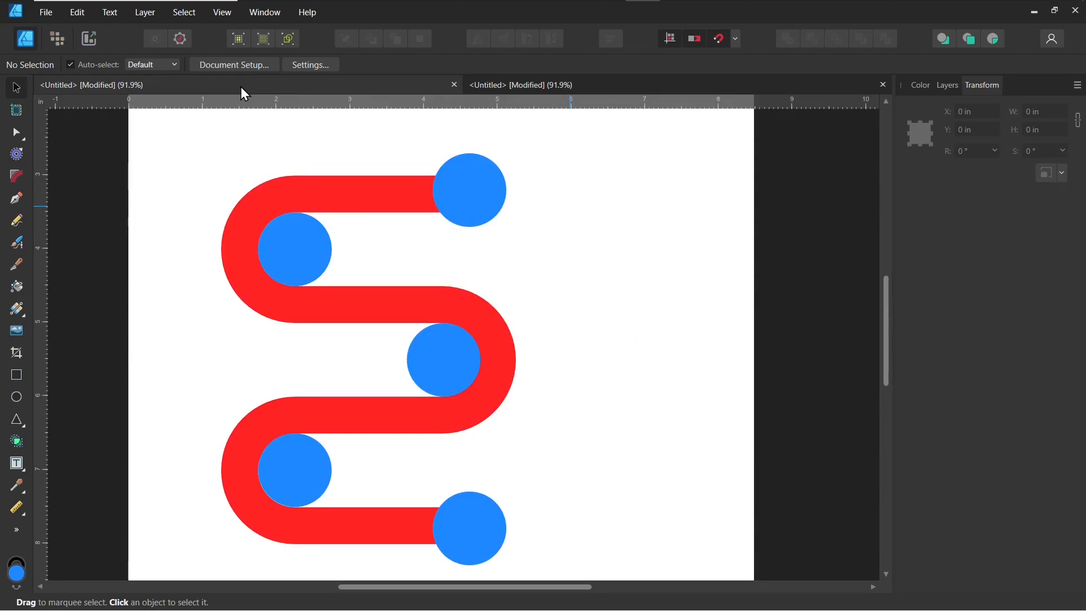
{"action": "left_click", "coordinate": [947, 86]}
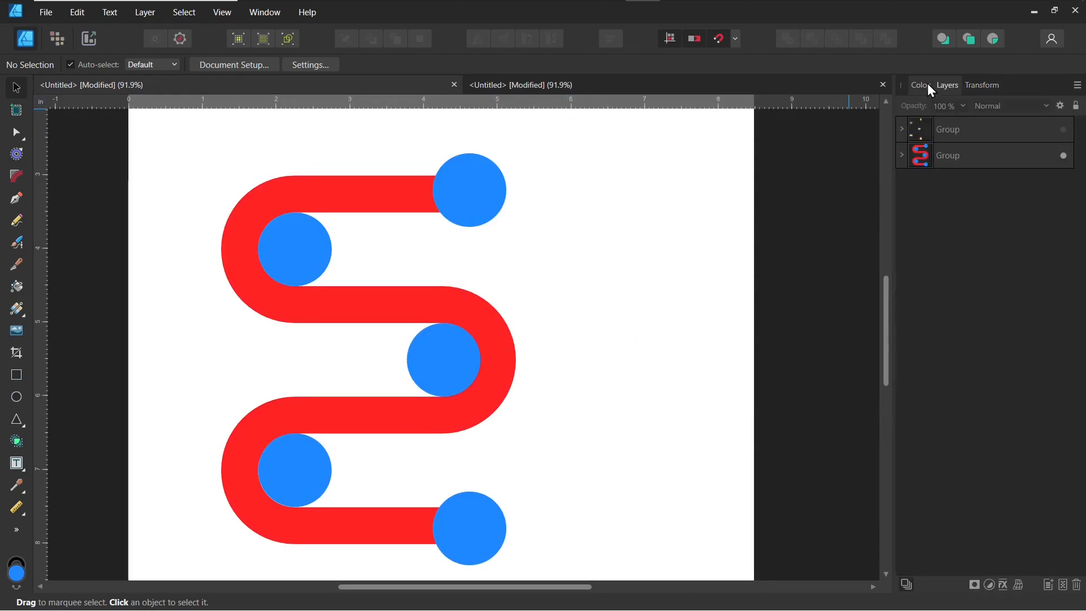
{"action": "left_click", "coordinate": [1064, 129]}
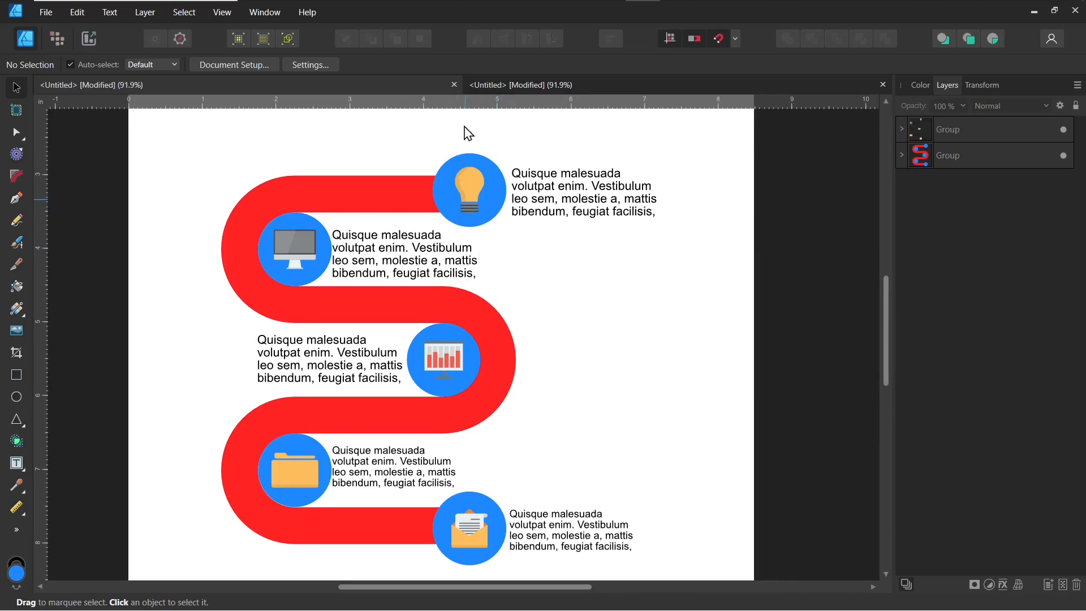
Switch back to the document with the plain blue circles and show the Simply Flat icons asset category
{"action": "left_click", "coordinate": [524, 89]}
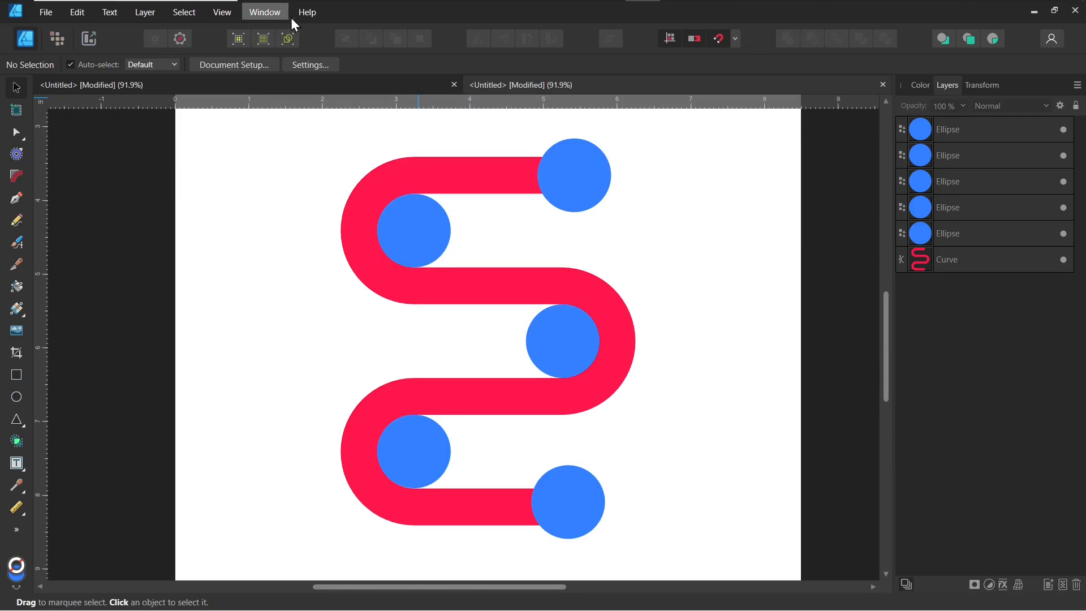
{"action": "left_click", "coordinate": [262, 19]}
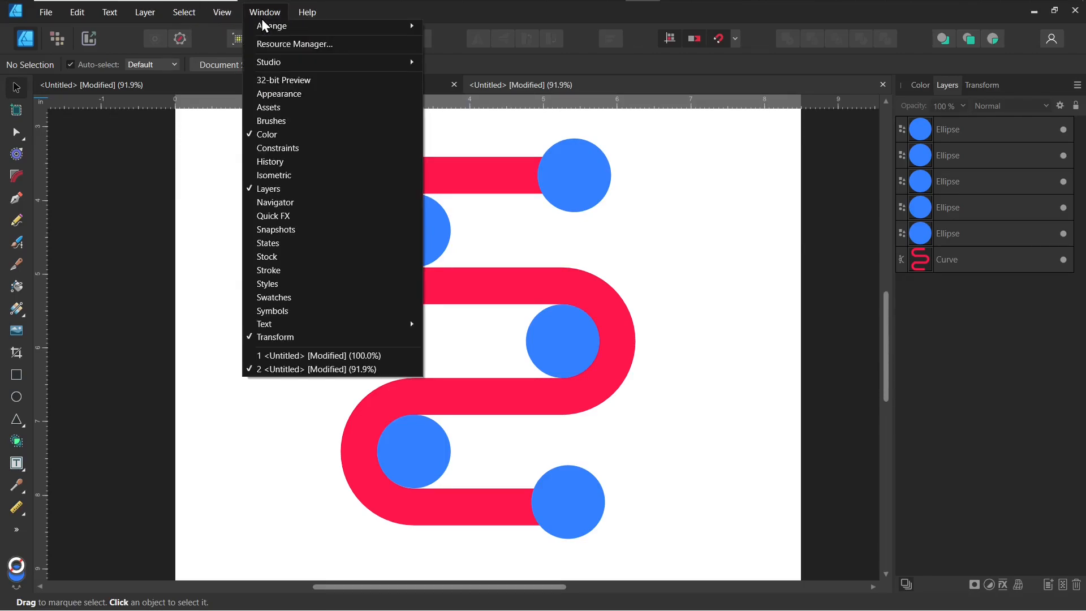
{"action": "left_click", "coordinate": [287, 107]}
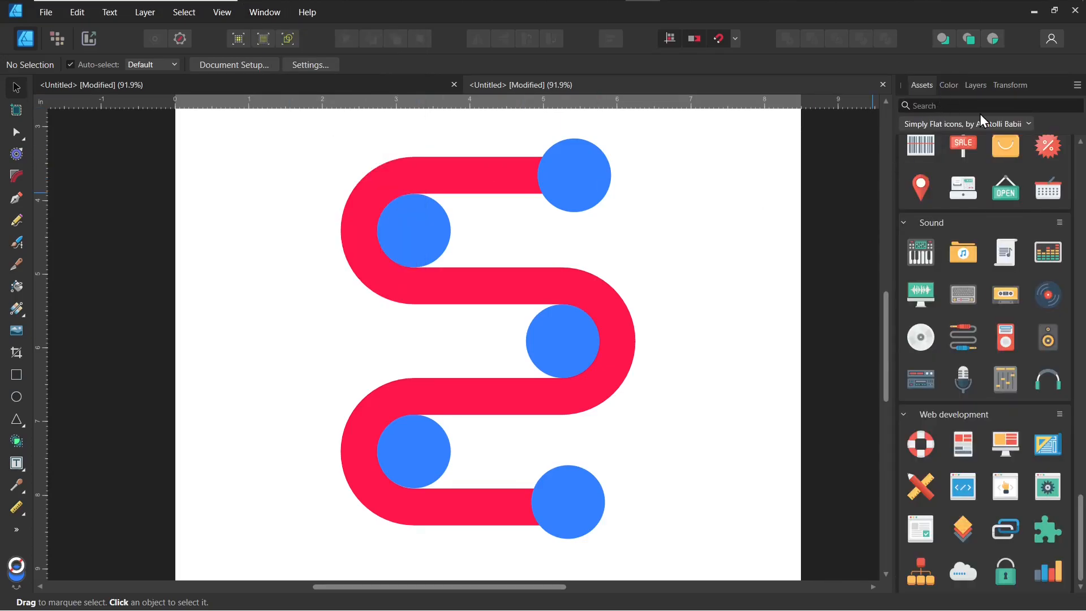
{"action": "left_click", "coordinate": [941, 127]}
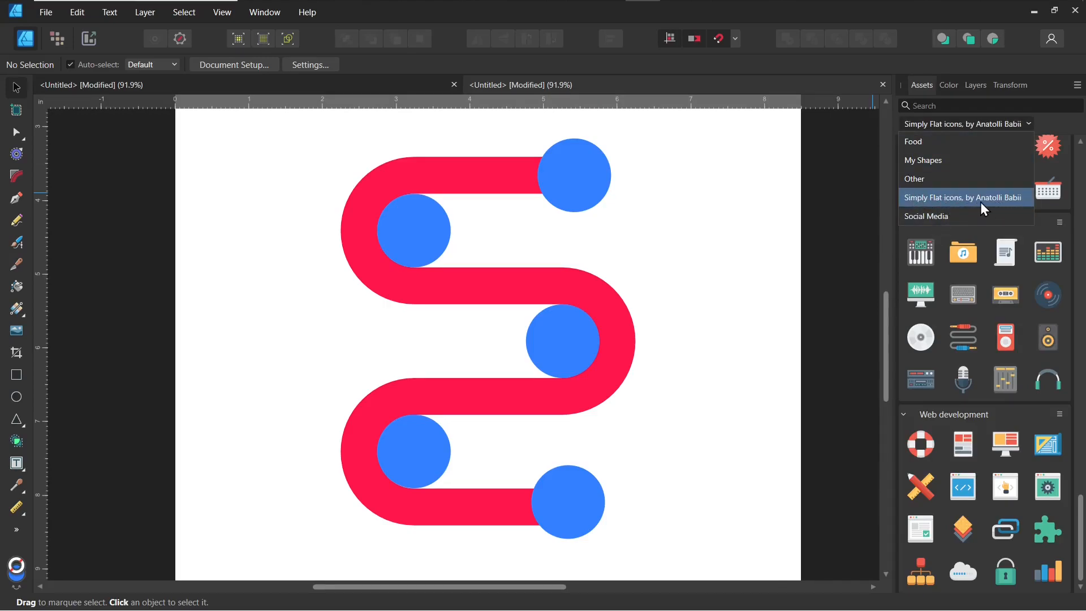
{"action": "left_click", "coordinate": [927, 202]}
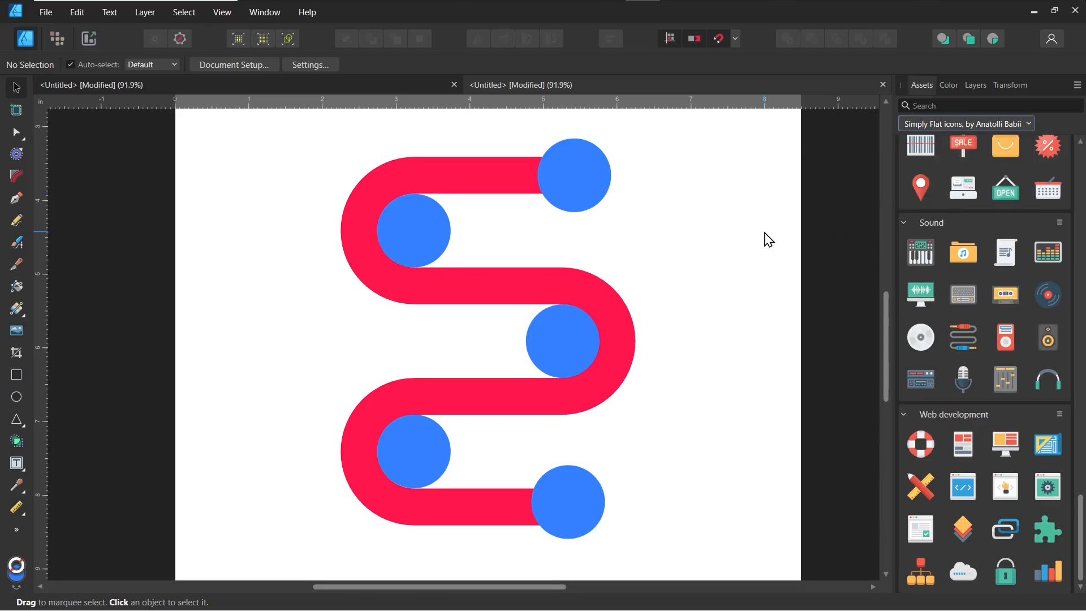
Place the E-commerce coin, map, shield, trolley and award ribbon icons on the five blue circles, from the path's upper end to its lower end
{"action": "scroll", "coordinate": [1010, 287], "scroll_direction": "up", "scroll_amount": 6}
{"action": "scroll", "coordinate": [1010, 287], "scroll_direction": "up", "scroll_amount": 8}
{"action": "scroll", "coordinate": [1011, 287], "scroll_direction": "up", "scroll_amount": 10}
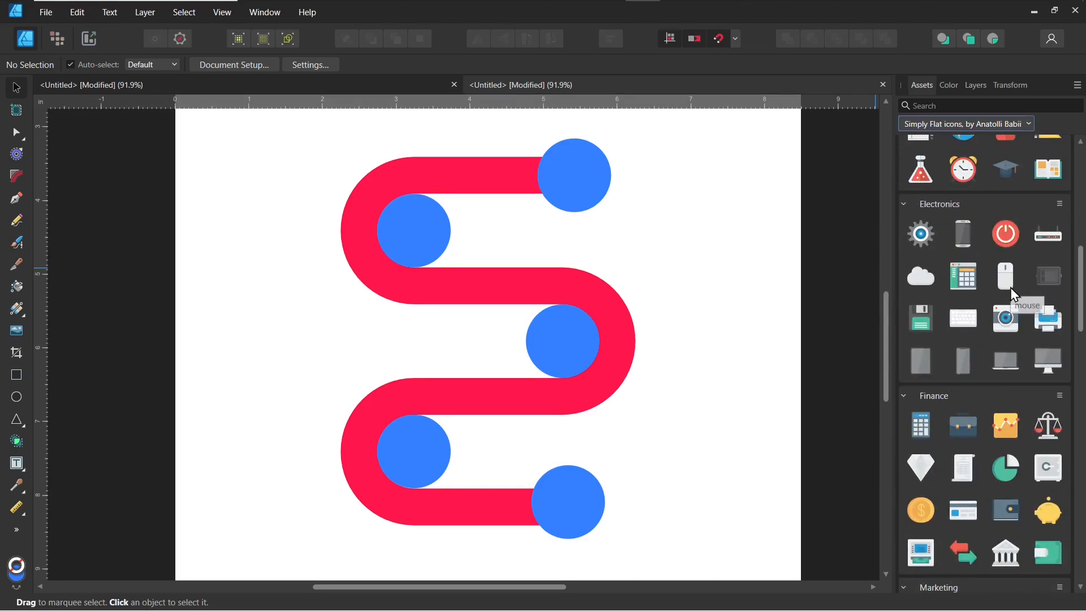
{"action": "scroll", "coordinate": [1014, 293], "scroll_direction": "up", "scroll_amount": 3}
{"action": "scroll", "coordinate": [1013, 293], "scroll_direction": "up", "scroll_amount": 5}
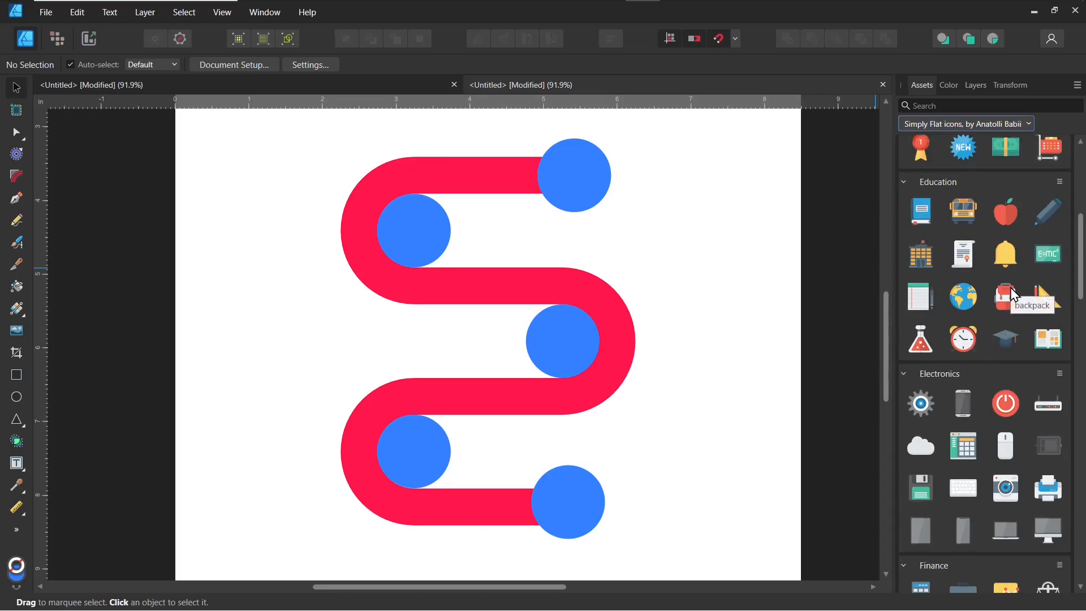
{"action": "scroll", "coordinate": [1013, 294], "scroll_direction": "down", "scroll_amount": 3}
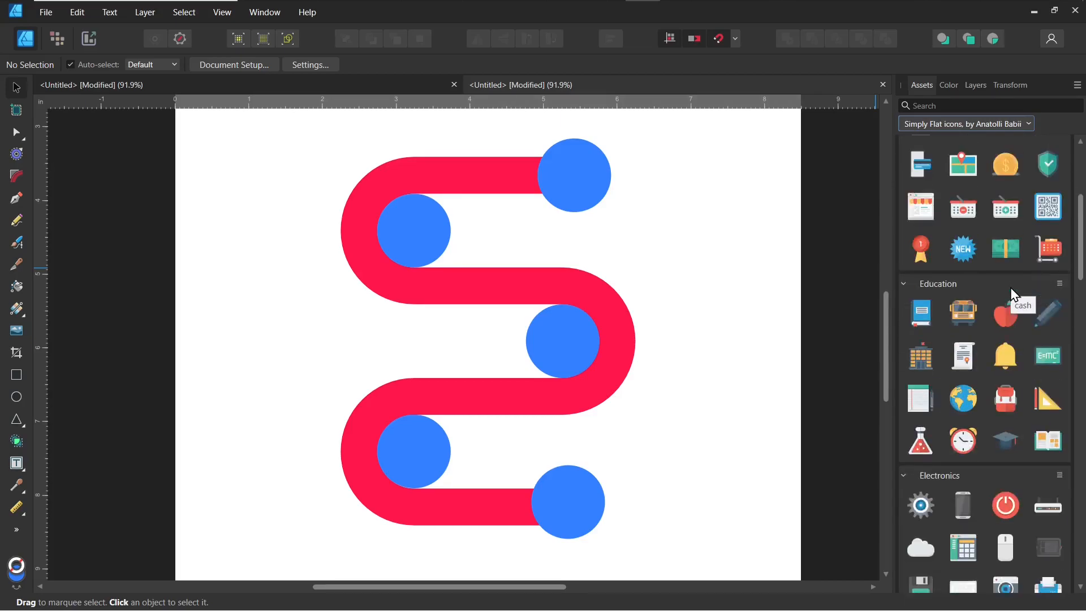
{"action": "scroll", "coordinate": [1014, 293], "scroll_direction": "up", "scroll_amount": 4}
{"action": "scroll", "coordinate": [1012, 293], "scroll_direction": "down", "scroll_amount": 3}
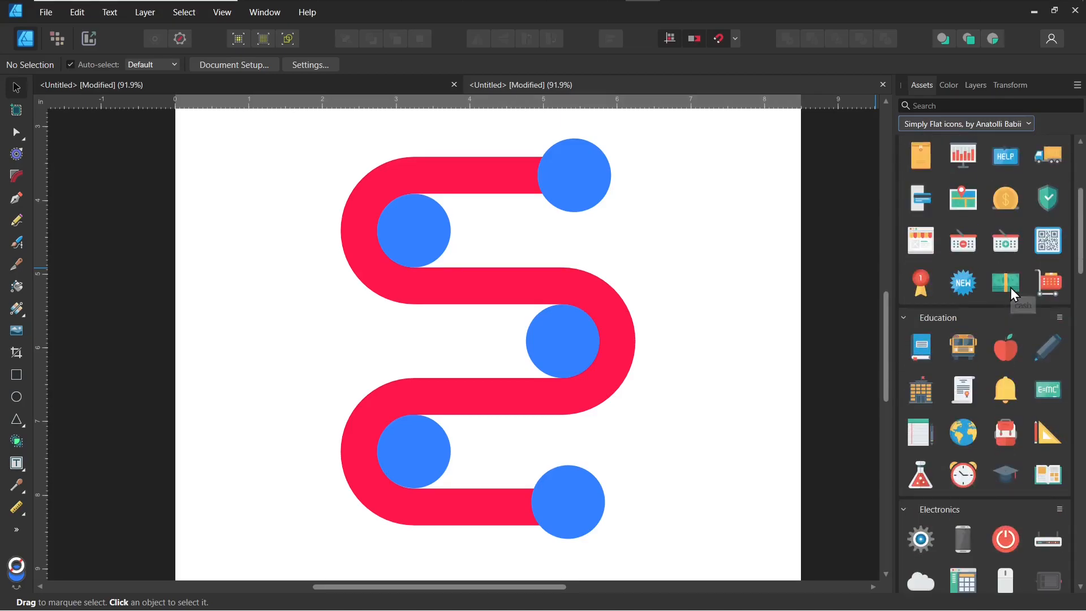
{"action": "scroll", "coordinate": [1011, 287], "scroll_direction": "up", "scroll_amount": 2}
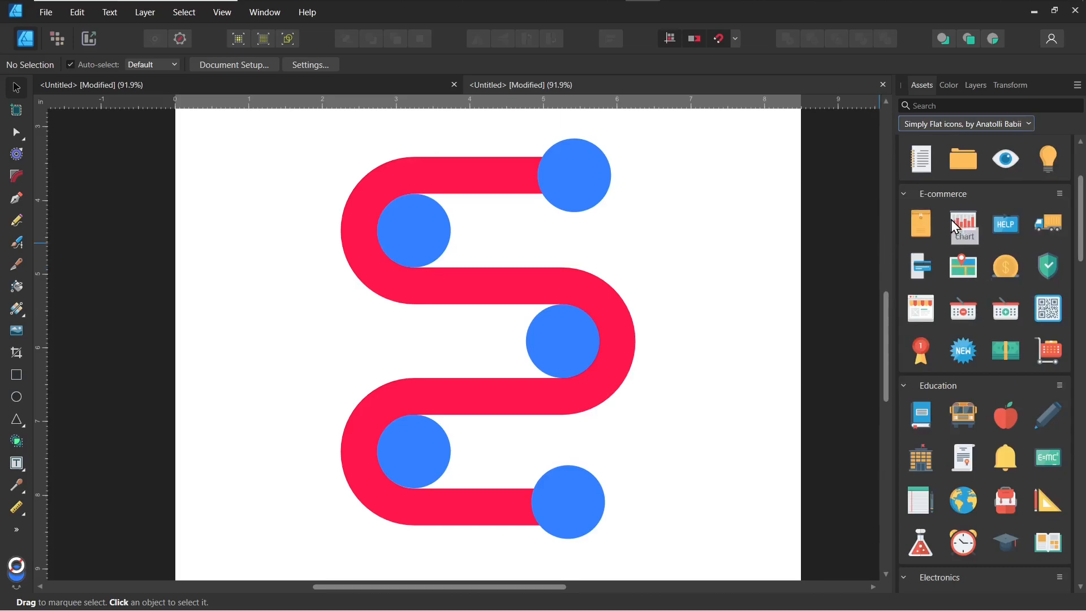
{"action": "left_click_drag", "start_coordinate": [1001, 263], "coordinate": [578, 180]}
{"action": "left_click_drag", "start_coordinate": [955, 276], "coordinate": [416, 229]}
{"action": "left_click_drag", "start_coordinate": [1004, 274], "coordinate": [563, 342]}
{"action": "left_click_drag", "start_coordinate": [1049, 353], "coordinate": [423, 461]}
{"action": "left_click_drag", "start_coordinate": [921, 354], "coordinate": [573, 517]}
Scale down the coin, map and shield icons so each sits well inside its blue circle
{"action": "left_click", "coordinate": [595, 186]}
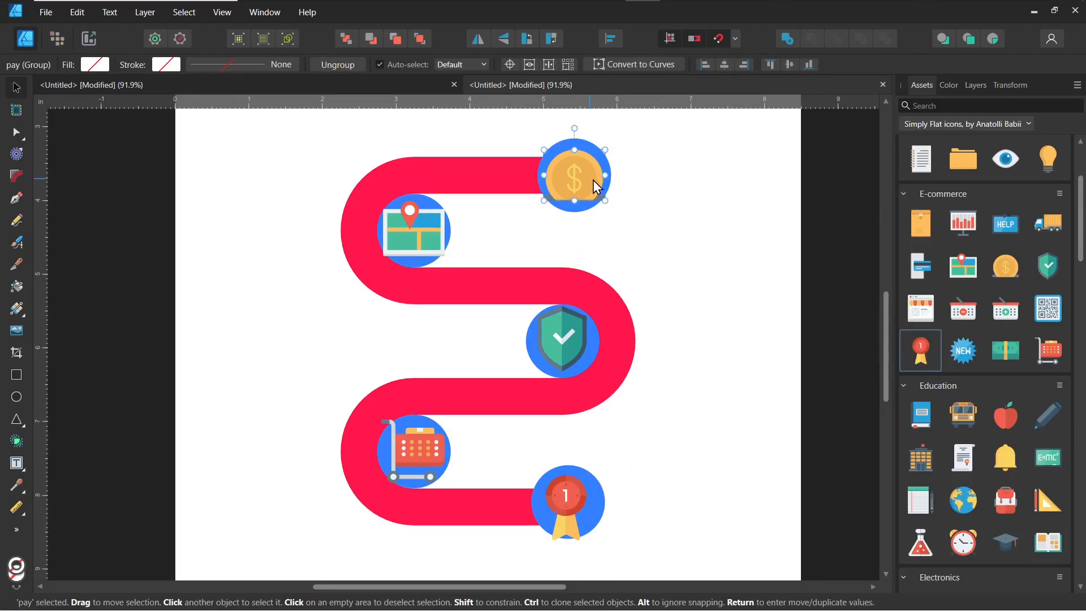
{"action": "left_click_drag", "start_coordinate": [605, 146], "coordinate": [591, 161]}
{"action": "key", "text": "ctrl+z"}
{"action": "left_click", "coordinate": [409, 249]}
{"action": "left_click_drag", "start_coordinate": [445, 200], "coordinate": [436, 223]}
{"action": "left_click", "coordinate": [562, 355]}
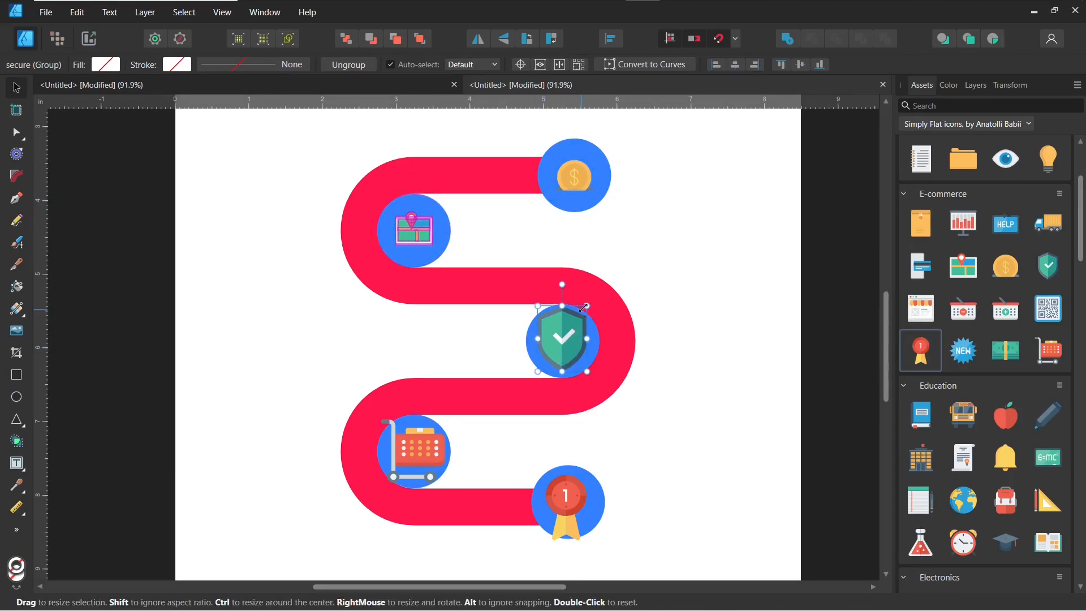
{"action": "left_click_drag", "start_coordinate": [587, 306], "coordinate": [568, 343]}
Shrink the trolley icon around its centre so it fits comfortably within its blue circle
{"action": "left_click", "coordinate": [431, 454]}
{"action": "left_click_drag", "start_coordinate": [447, 421], "coordinate": [432, 434]}
{"action": "scroll", "coordinate": [429, 447], "scroll_direction": "up", "scroll_amount": 3}
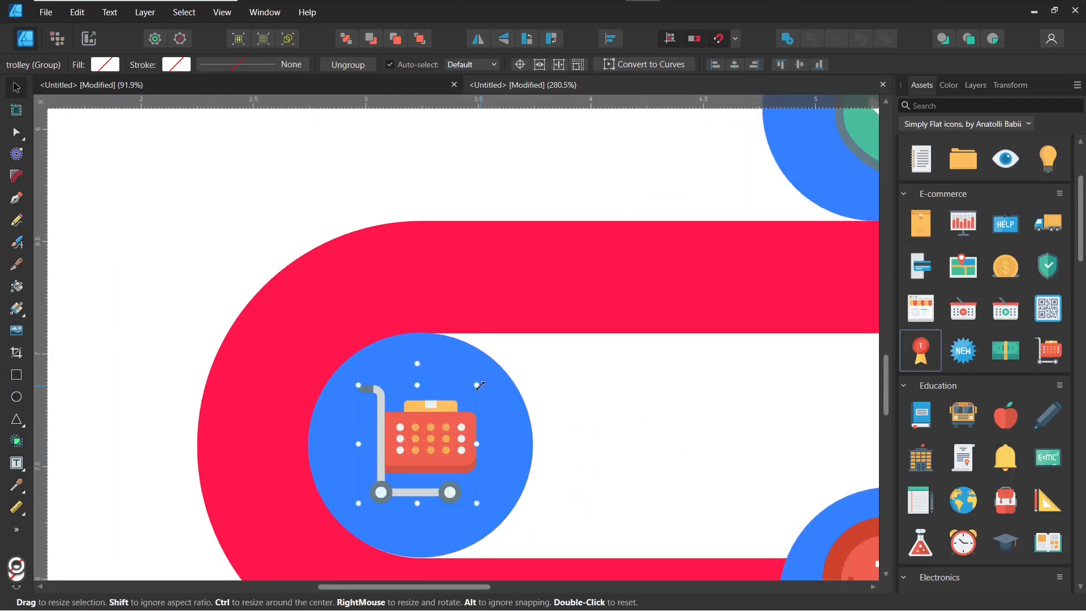
{"action": "scroll", "coordinate": [477, 385], "scroll_direction": "up", "scroll_amount": 2}
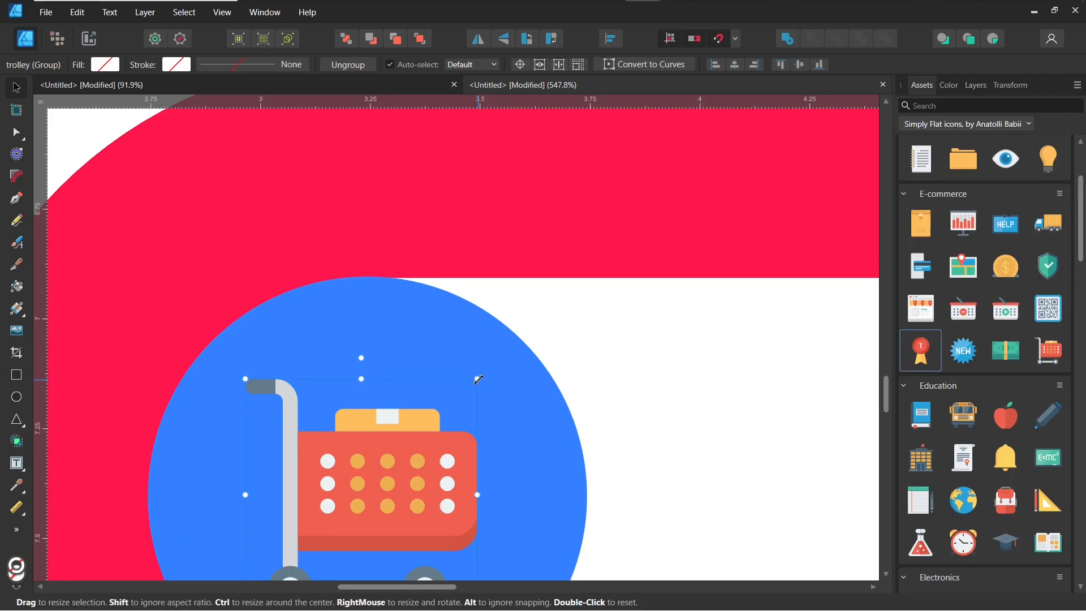
{"action": "mouse_move", "coordinate": [477, 379]}
{"action": "left_mouse_down"}
{"action": "mouse_move", "coordinate": [504, 349]}
{"action": "mouse_move", "coordinate": [478, 371]}
{"action": "mouse_move", "coordinate": [474, 400]}
{"action": "left_mouse_up"}
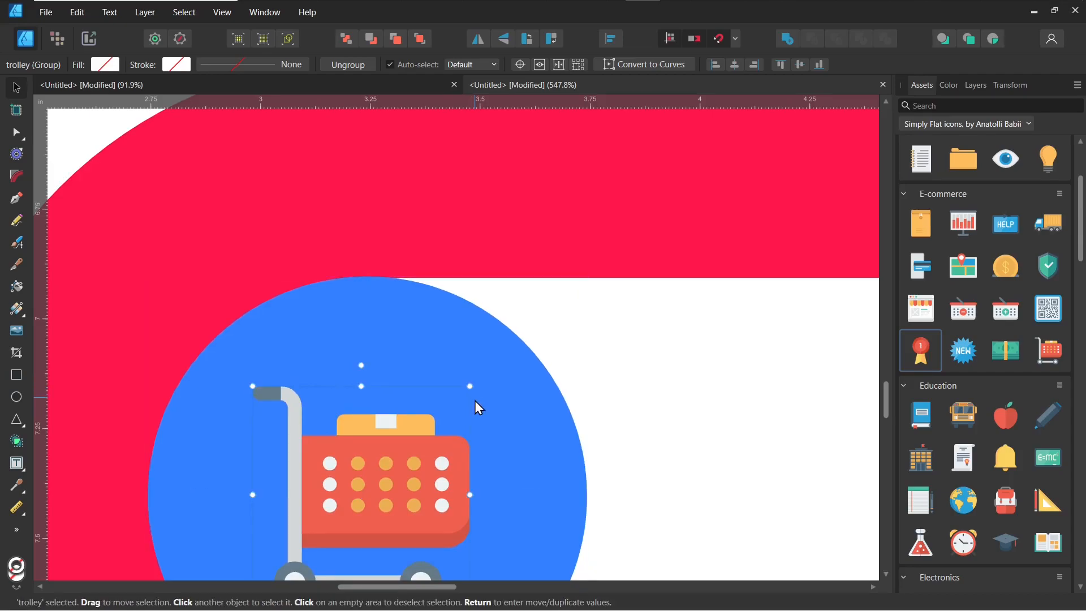
{"action": "scroll", "coordinate": [474, 401], "scroll_direction": "down", "scroll_amount": 3}
{"action": "left_click", "coordinate": [701, 381]}
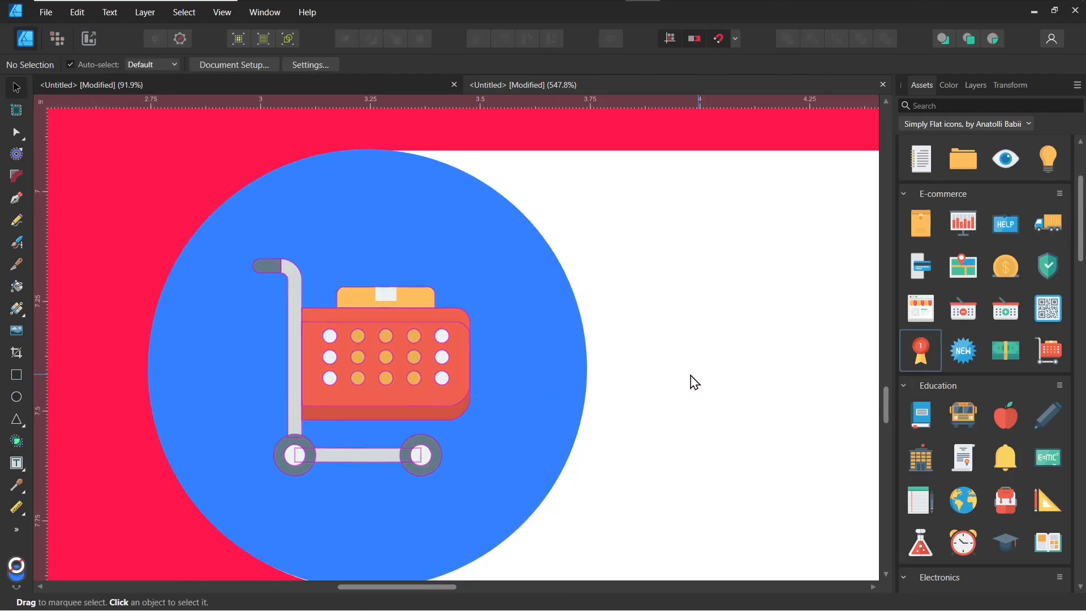
Shrink the award ribbon icon so it lies fully inside the blue circle at the path's lower end
{"action": "scroll", "coordinate": [653, 388], "scroll_direction": "down", "scroll_amount": 2}
{"action": "scroll", "coordinate": [654, 388], "scroll_direction": "down", "scroll_amount": 1}
{"action": "scroll", "coordinate": [653, 388], "scroll_direction": "right", "scroll_amount": 5}
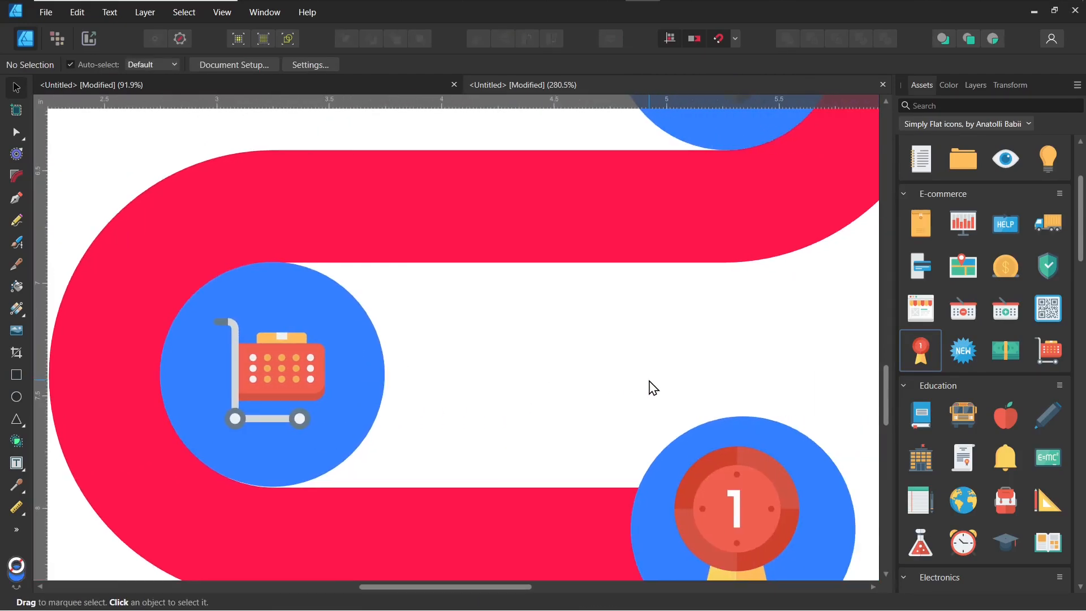
{"action": "scroll", "coordinate": [654, 388], "scroll_direction": "right", "scroll_amount": 2}
{"action": "scroll", "coordinate": [650, 383], "scroll_direction": "down", "scroll_amount": 4}
{"action": "left_click", "coordinate": [558, 300]}
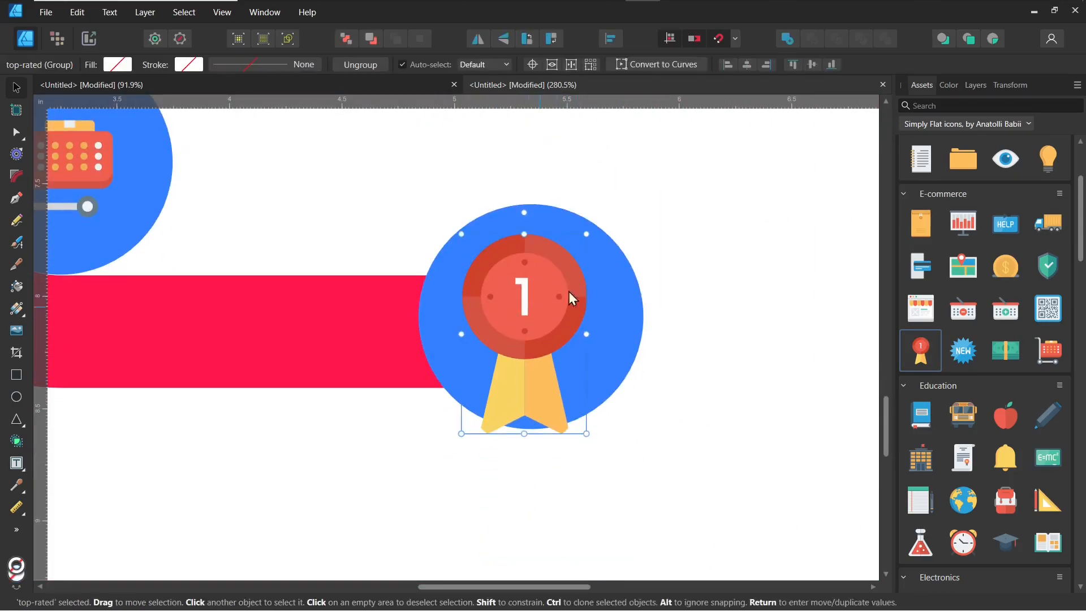
{"action": "left_click_drag", "start_coordinate": [588, 234], "coordinate": [565, 265]}
{"action": "left_click", "coordinate": [606, 304], "text": "shift"}
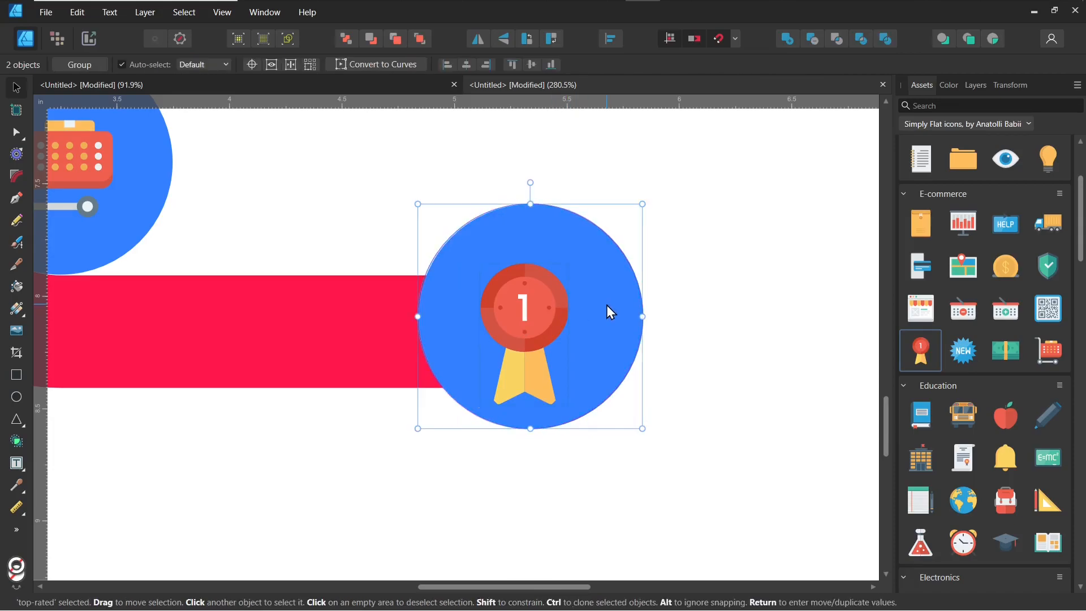
{"action": "left_click", "coordinate": [683, 381]}
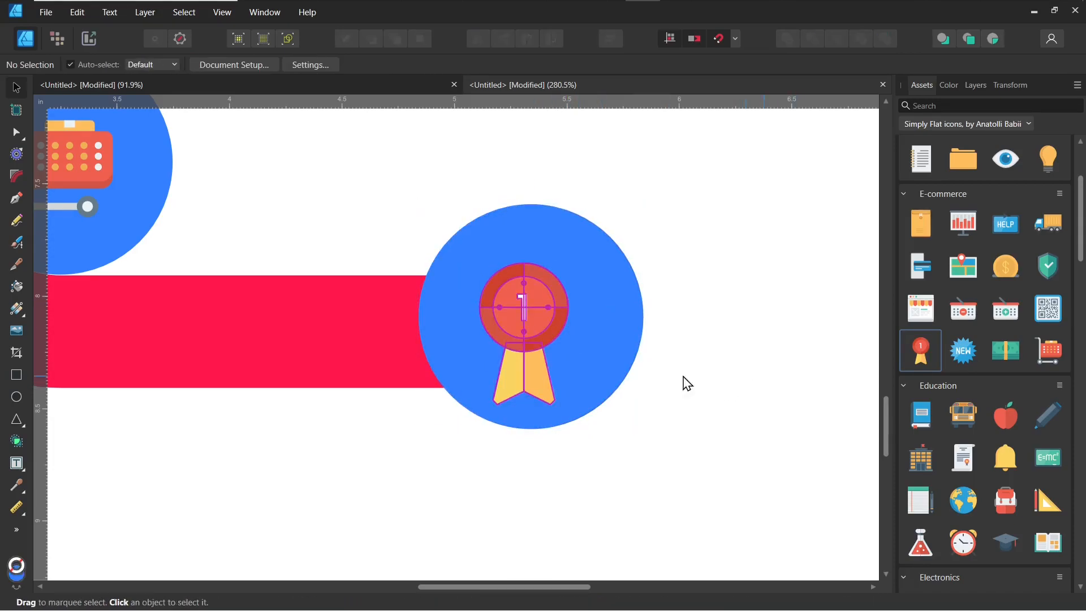
Centre the award ribbon icon horizontally and vertically on its blue circle, aligned to the last selected object
{"action": "left_click", "coordinate": [529, 309]}
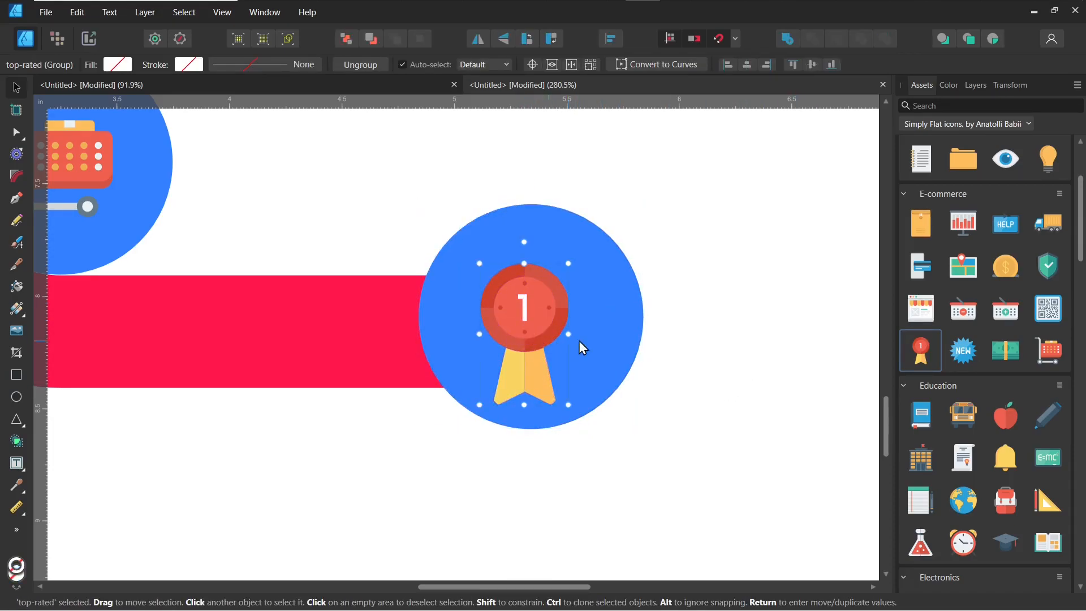
{"action": "left_click", "coordinate": [610, 280], "text": "shift"}
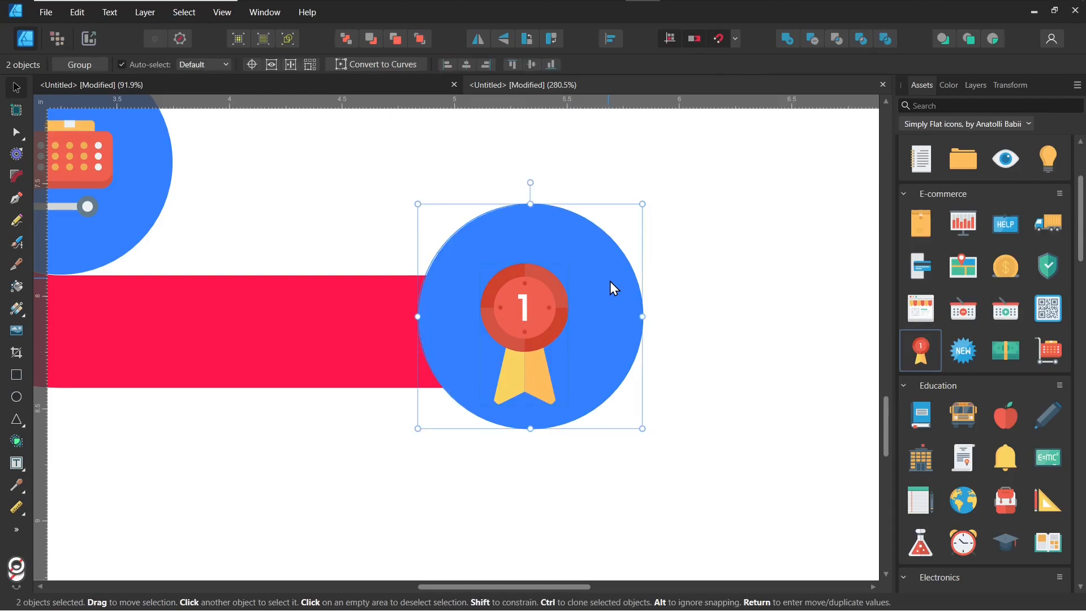
{"action": "left_click", "coordinate": [610, 40]}
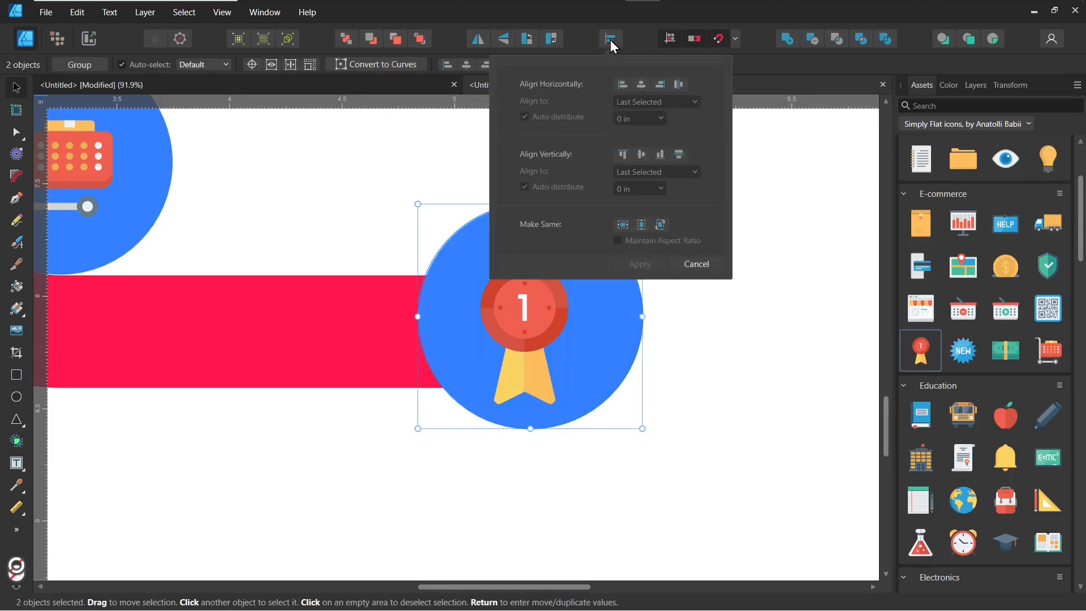
{"action": "left_click", "coordinate": [637, 86]}
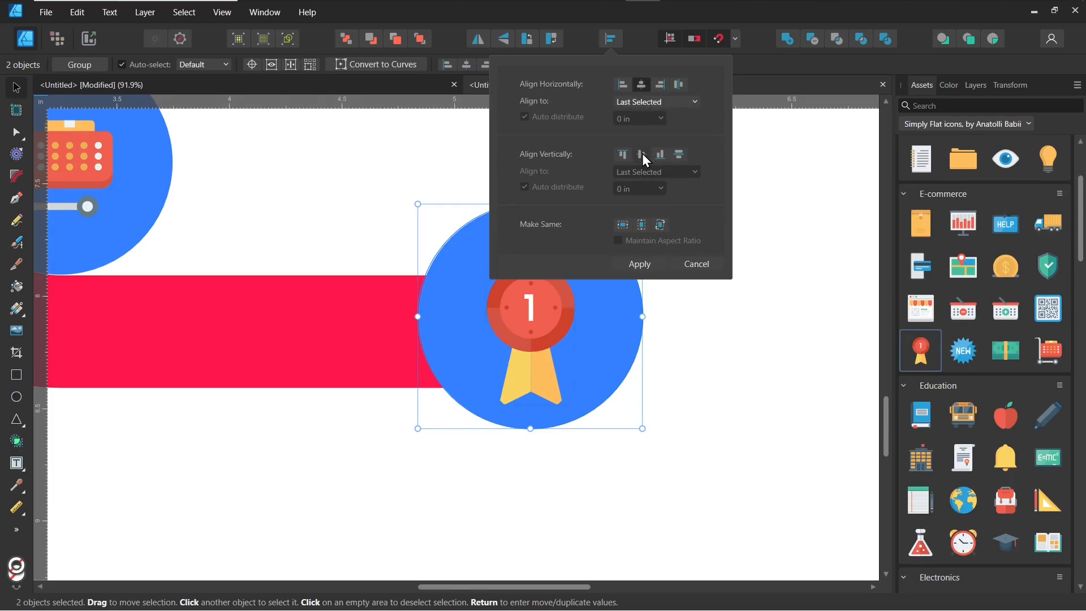
{"action": "left_click", "coordinate": [642, 155]}
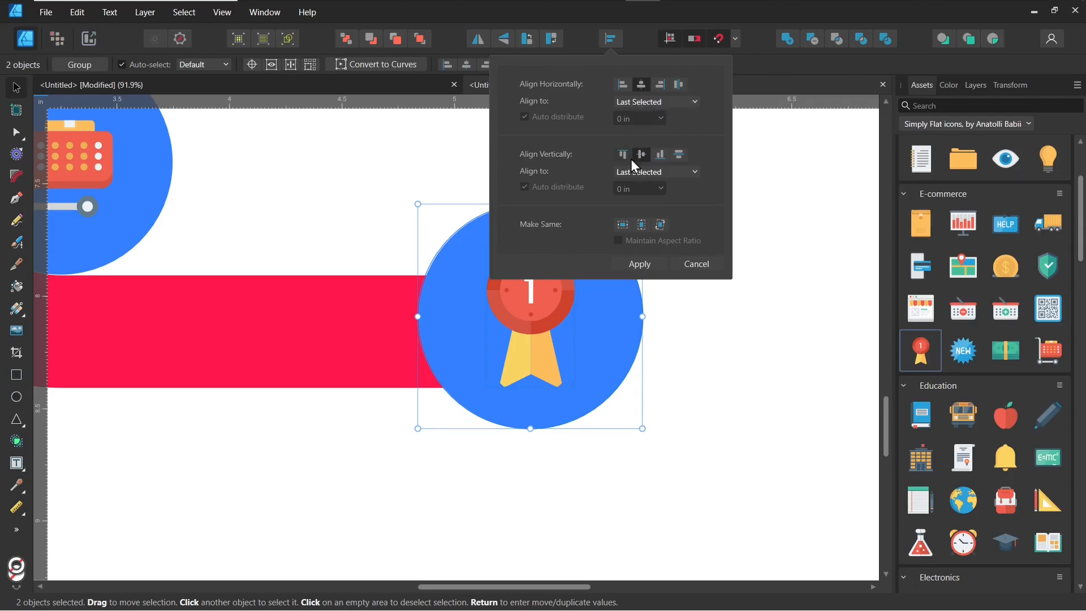
{"action": "left_click", "coordinate": [333, 192]}
Centre the shield icon horizontally and vertically on the blue circle in the path's middle bend
{"action": "scroll", "coordinate": [279, 211], "scroll_direction": "left", "scroll_amount": 3}
{"action": "scroll", "coordinate": [498, 269], "scroll_direction": "up", "scroll_amount": 2}
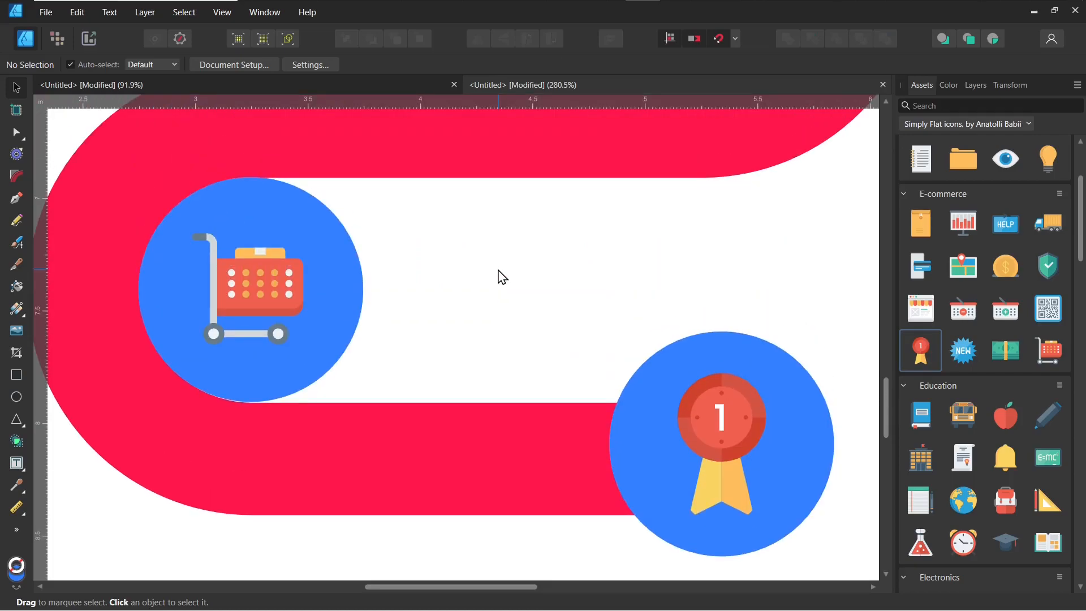
{"action": "scroll", "coordinate": [498, 269], "scroll_direction": "down", "scroll_amount": 4}
{"action": "scroll", "coordinate": [585, 283], "scroll_direction": "up", "scroll_amount": 2}
{"action": "scroll", "coordinate": [622, 247], "scroll_direction": "up", "scroll_amount": 5}
{"action": "left_click", "coordinate": [504, 222]}
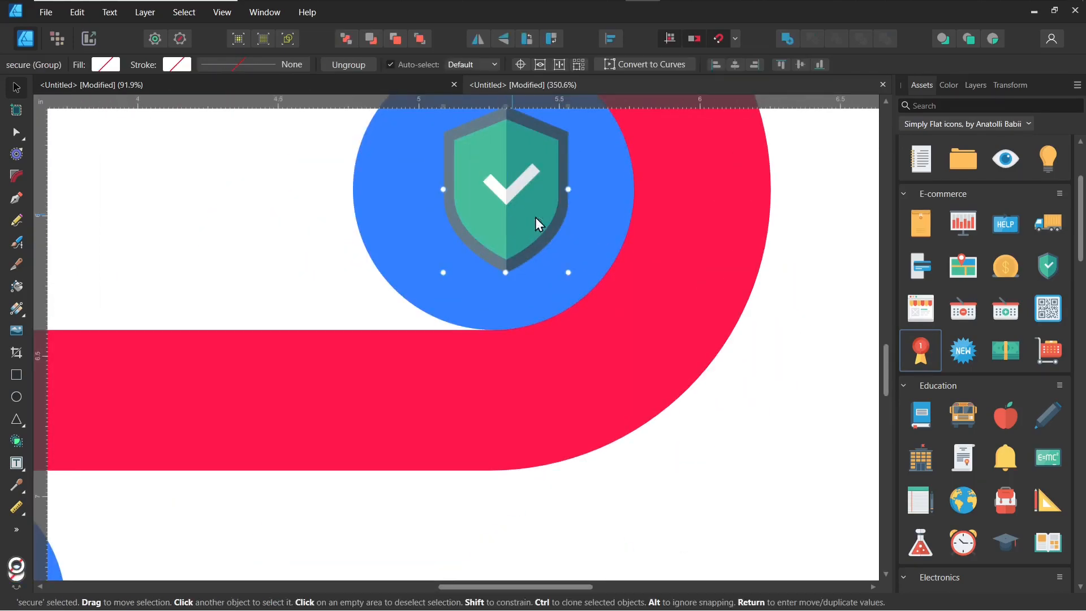
{"action": "left_click", "coordinate": [620, 163], "text": "shift"}
{"action": "left_click", "coordinate": [610, 38]}
{"action": "left_click", "coordinate": [639, 85]}
{"action": "left_click", "coordinate": [639, 153]}
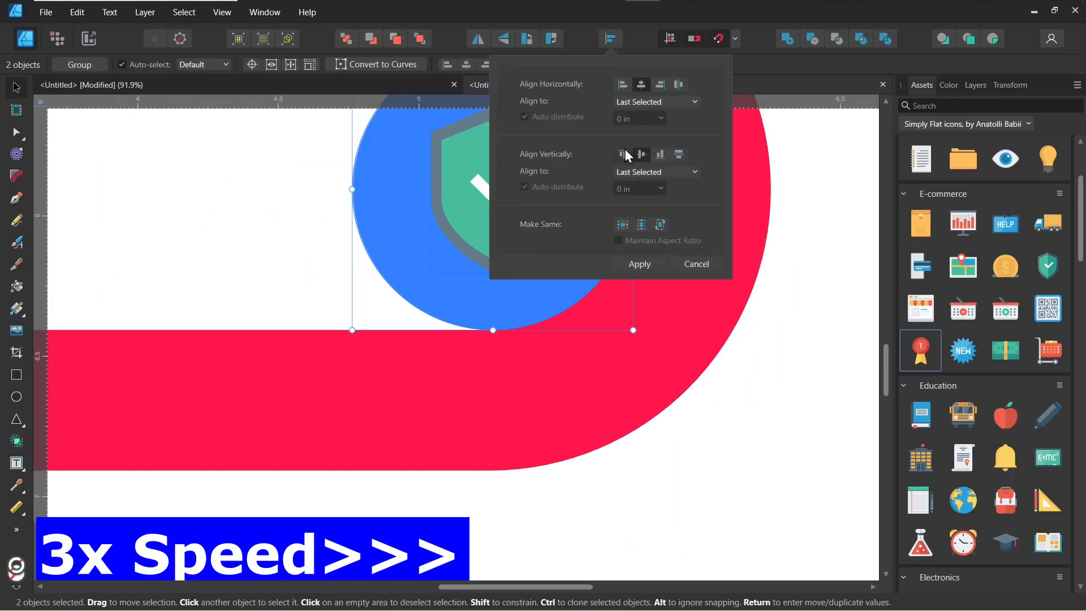
{"action": "left_click", "coordinate": [275, 207]}
Centre the map icon horizontally and vertically on the blue circle in the path's upper bend
{"action": "scroll", "coordinate": [274, 207], "scroll_direction": "down", "scroll_amount": 3}
{"action": "scroll", "coordinate": [274, 207], "scroll_direction": "up", "scroll_amount": 5}
{"action": "scroll", "coordinate": [275, 207], "scroll_direction": "left", "scroll_amount": 2}
{"action": "left_click", "coordinate": [224, 300]}
{"action": "left_click", "coordinate": [266, 255], "text": "shift"}
{"action": "left_click", "coordinate": [610, 38]}
{"action": "left_click", "coordinate": [639, 84]}
{"action": "left_click", "coordinate": [640, 153]}
{"action": "left_click", "coordinate": [430, 271]}
Centre the coin icon horizontally and vertically on the blue circle at the path's upper end
{"action": "left_click", "coordinate": [547, 201]}
{"action": "left_click", "coordinate": [619, 164], "text": "shift"}
{"action": "left_click", "coordinate": [610, 38]}
{"action": "left_click", "coordinate": [647, 85]}
{"action": "left_click", "coordinate": [647, 154]}
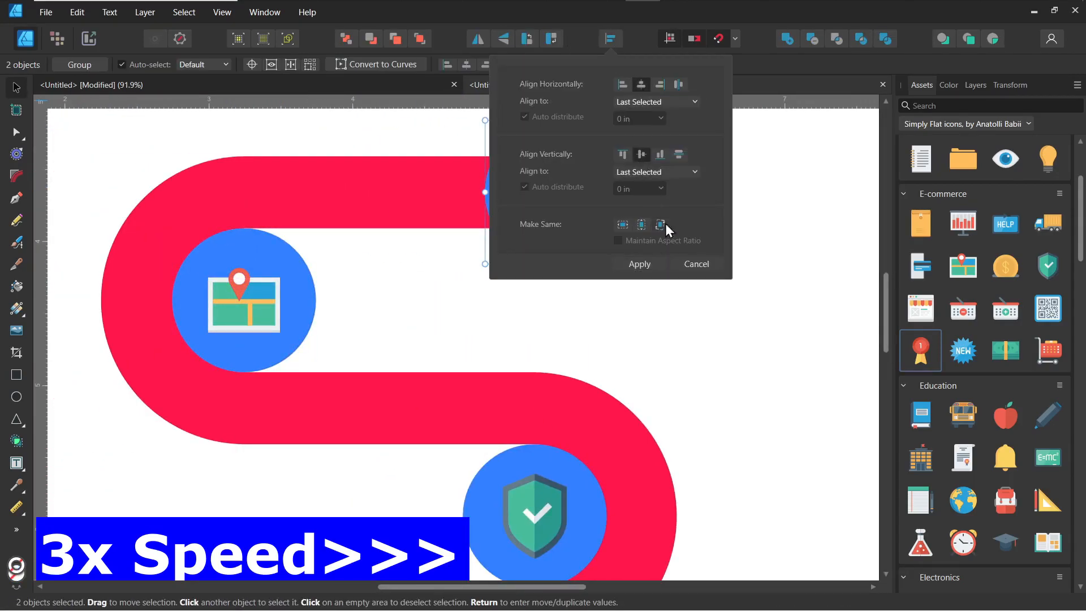
{"action": "left_click", "coordinate": [491, 298]}
Review the placement of all five icons along the whole serpentine path
{"action": "scroll", "coordinate": [491, 298], "scroll_direction": "down", "scroll_amount": 4}
{"action": "scroll", "coordinate": [487, 296], "scroll_direction": "down", "scroll_amount": 2}
{"action": "scroll", "coordinate": [486, 291], "scroll_direction": "up", "scroll_amount": 1}
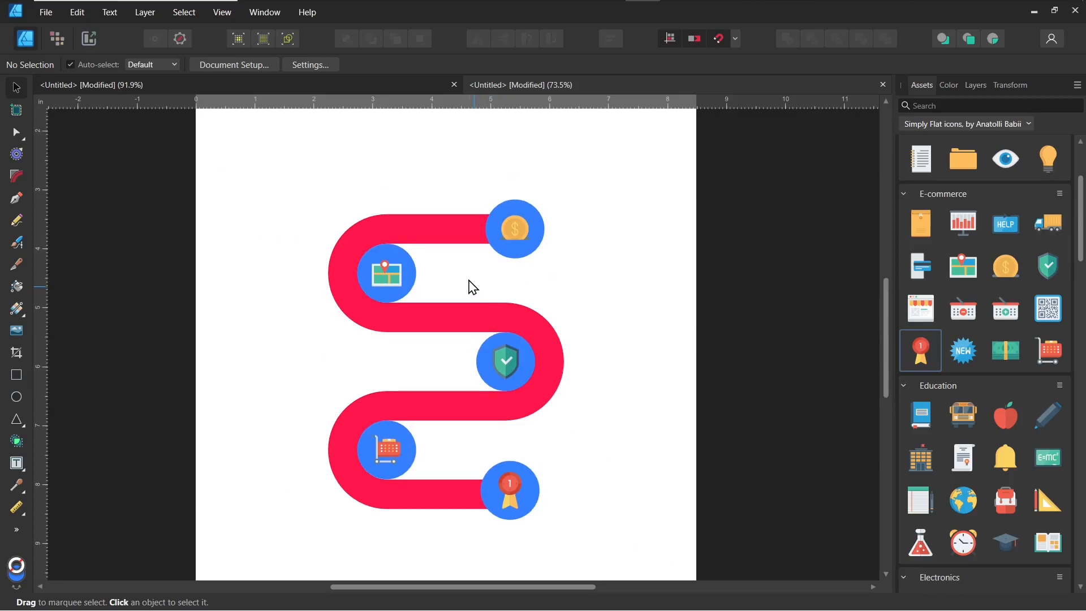
{"action": "scroll", "coordinate": [470, 286], "scroll_direction": "left", "scroll_amount": 2}
{"action": "scroll", "coordinate": [473, 287], "scroll_direction": "right", "scroll_amount": 3}
{"action": "scroll", "coordinate": [473, 287], "scroll_direction": "up", "scroll_amount": 1}
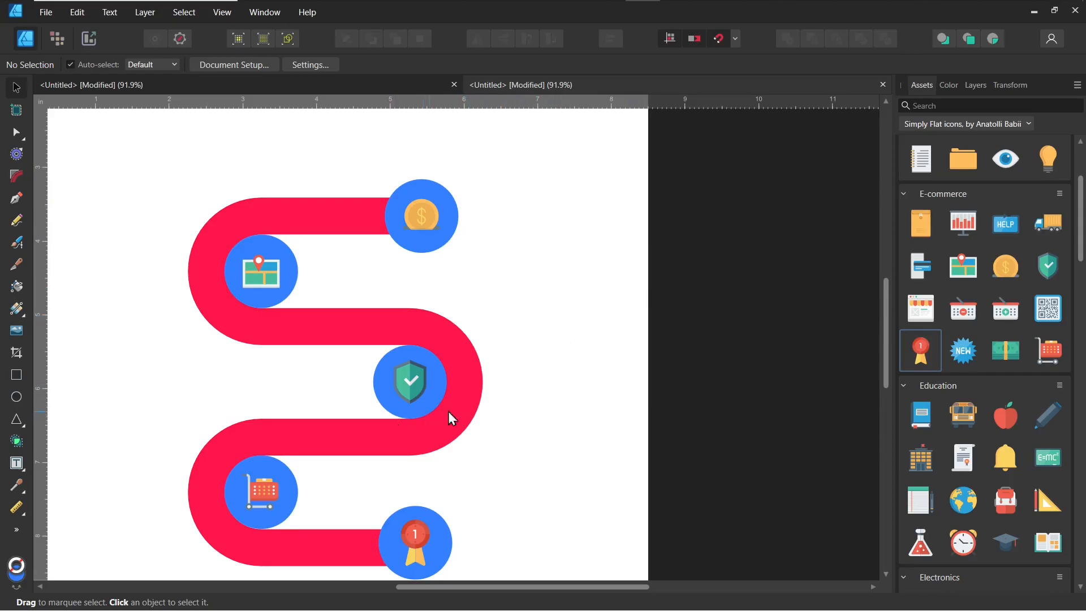
{"action": "scroll", "coordinate": [459, 283], "scroll_direction": "down", "scroll_amount": 1}
{"action": "scroll", "coordinate": [412, 263], "scroll_direction": "down", "scroll_amount": 1}
{"action": "scroll", "coordinate": [413, 263], "scroll_direction": "up", "scroll_amount": 2}
{"action": "scroll", "coordinate": [412, 263], "scroll_direction": "down", "scroll_amount": 1}
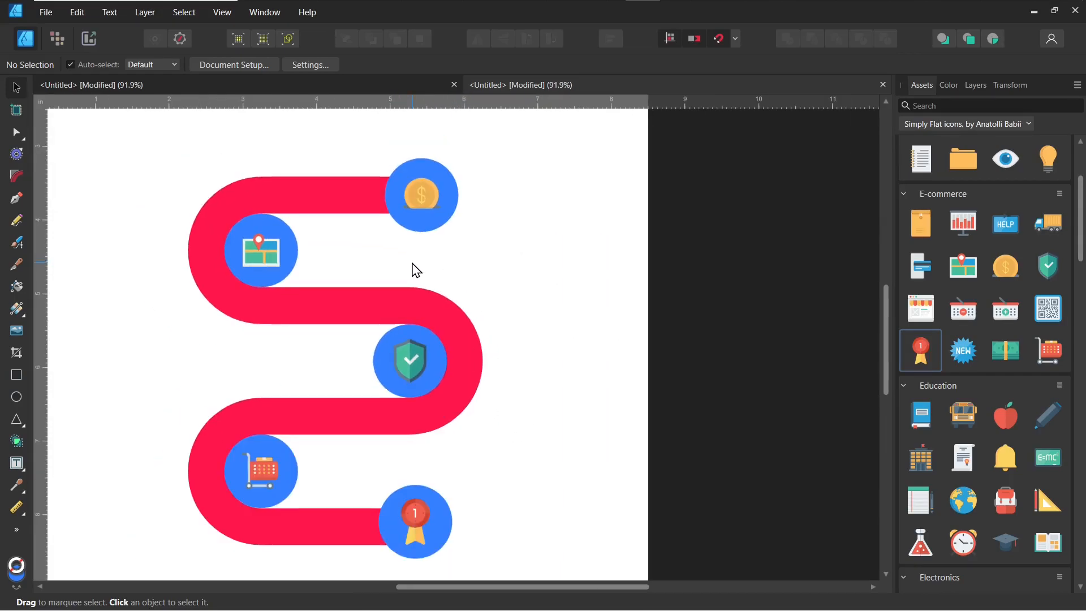
Draw a text frame with the Frame Text Tool to the right of the coin circle at the path's upper end
{"action": "left_click", "coordinate": [17, 463]}
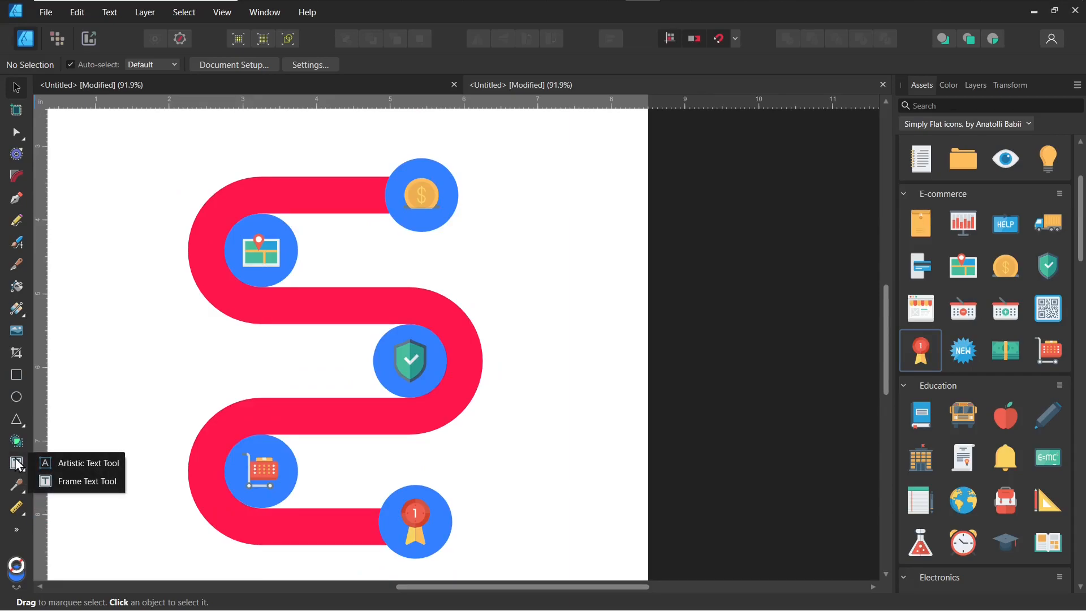
{"action": "left_click", "coordinate": [82, 481]}
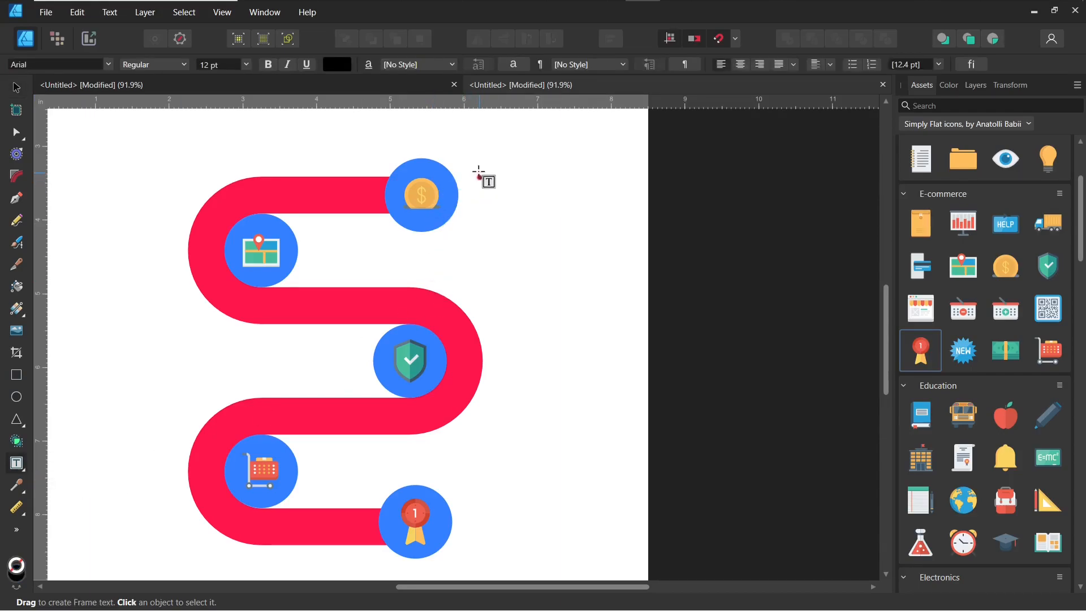
{"action": "left_click_drag", "start_coordinate": [459, 164], "coordinate": [635, 225]}
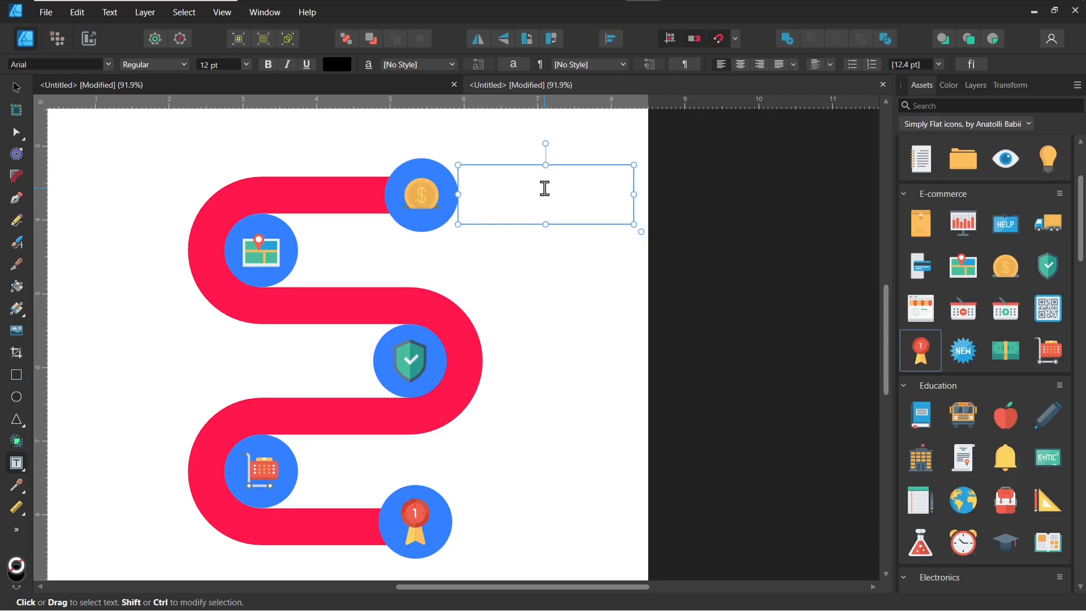
Enter "Step 1" in the frame beside the coin circle and try placing a copy of it near the medal circle
{"action": "type", "text": "Step 1"}
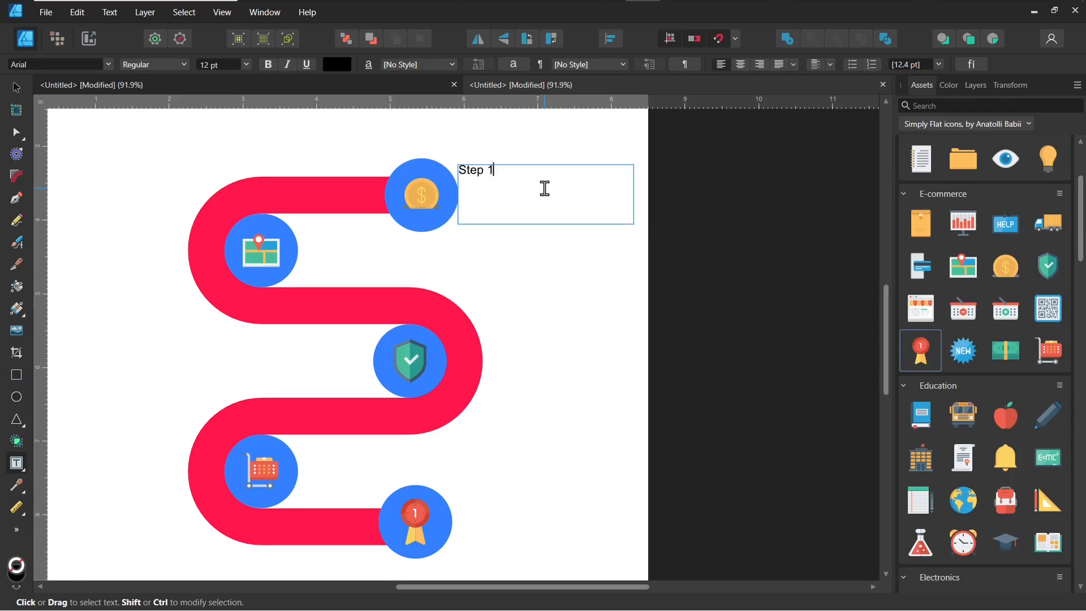
{"action": "key", "text": "Escape"}
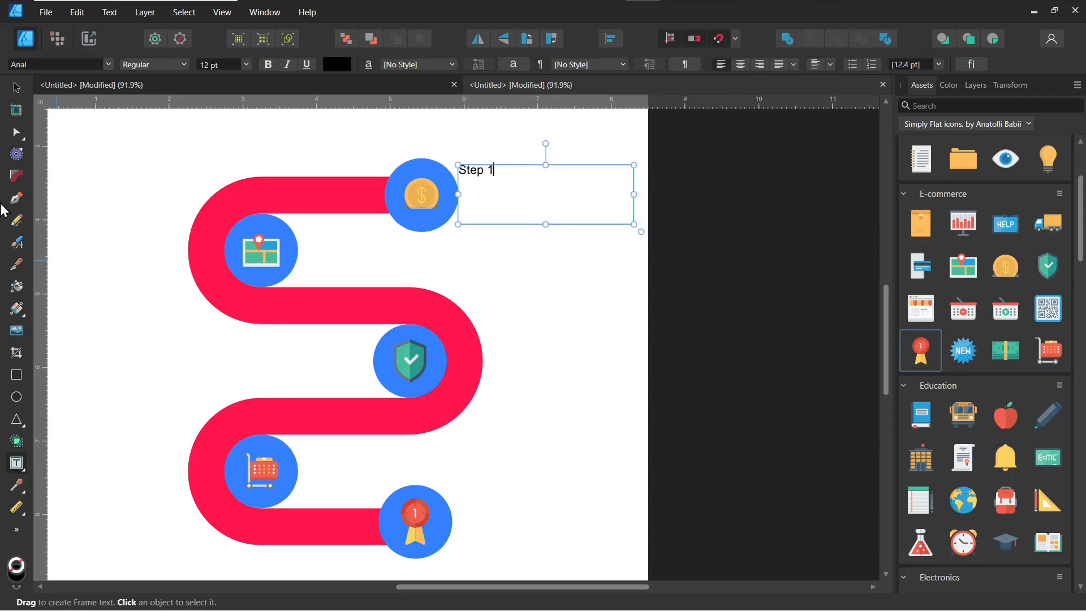
{"action": "key", "text": "v"}
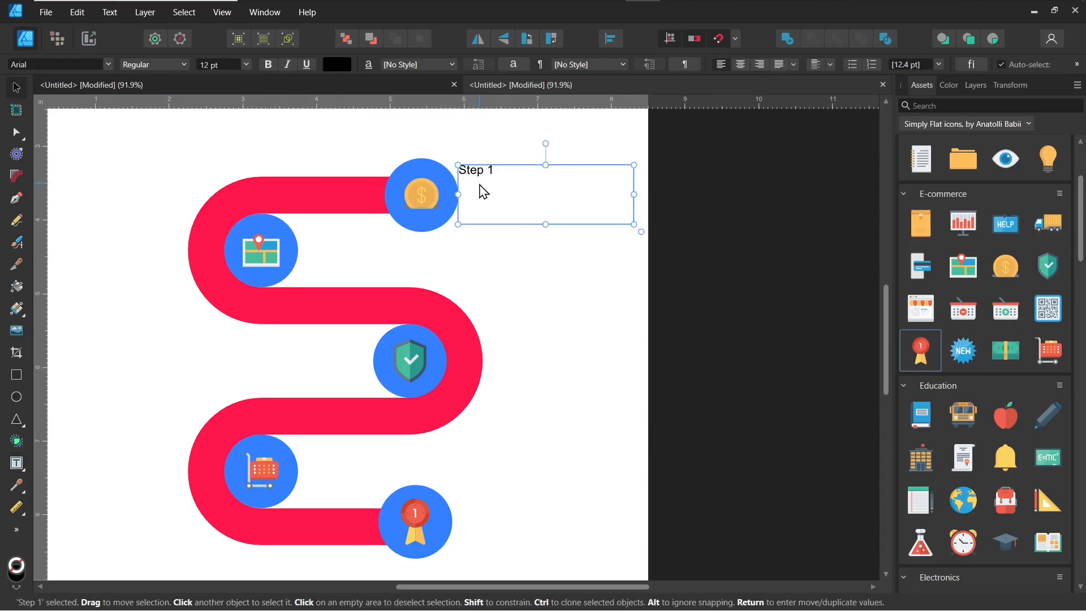
{"action": "mouse_move", "coordinate": [493, 168]}
{"action": "left_mouse_down"}
{"action": "mouse_move", "coordinate": [417, 231]}
{"action": "mouse_move", "coordinate": [342, 227]}
{"action": "mouse_move", "coordinate": [439, 272]}
{"action": "mouse_move", "coordinate": [308, 346]}
{"action": "mouse_move", "coordinate": [206, 344]}
{"action": "mouse_move", "coordinate": [470, 475]}
{"action": "mouse_move", "coordinate": [361, 473]}
{"action": "mouse_move", "coordinate": [481, 440]}
{"action": "left_mouse_up"}
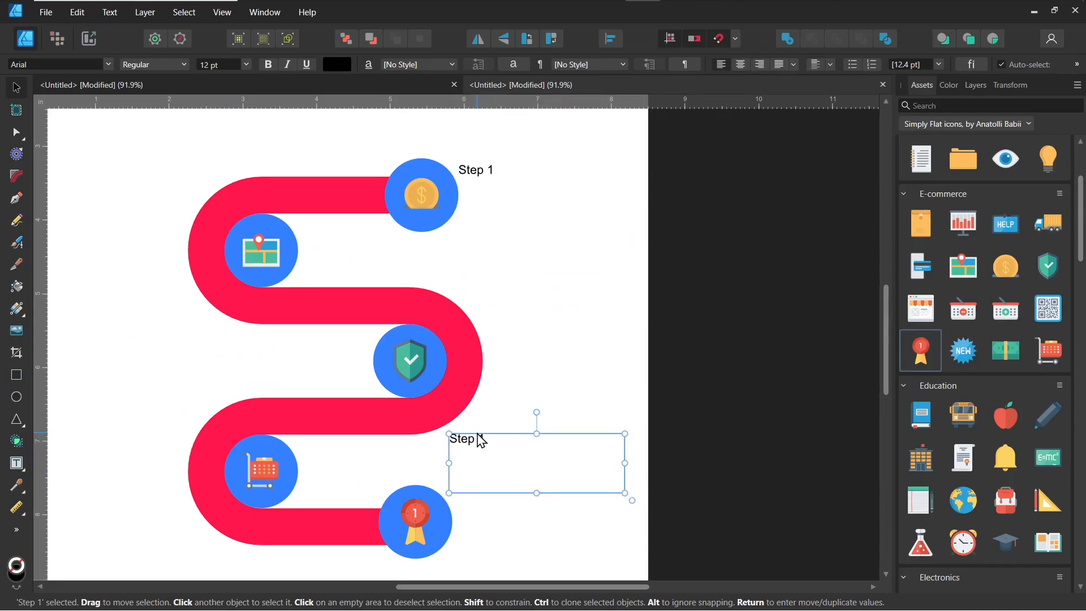
{"action": "key", "text": "ctrl+z"}
Replace the "Step 1" text beside the coin circle with filler text, using the captions in the other open document as a reference
{"action": "double_click", "coordinate": [534, 178]}
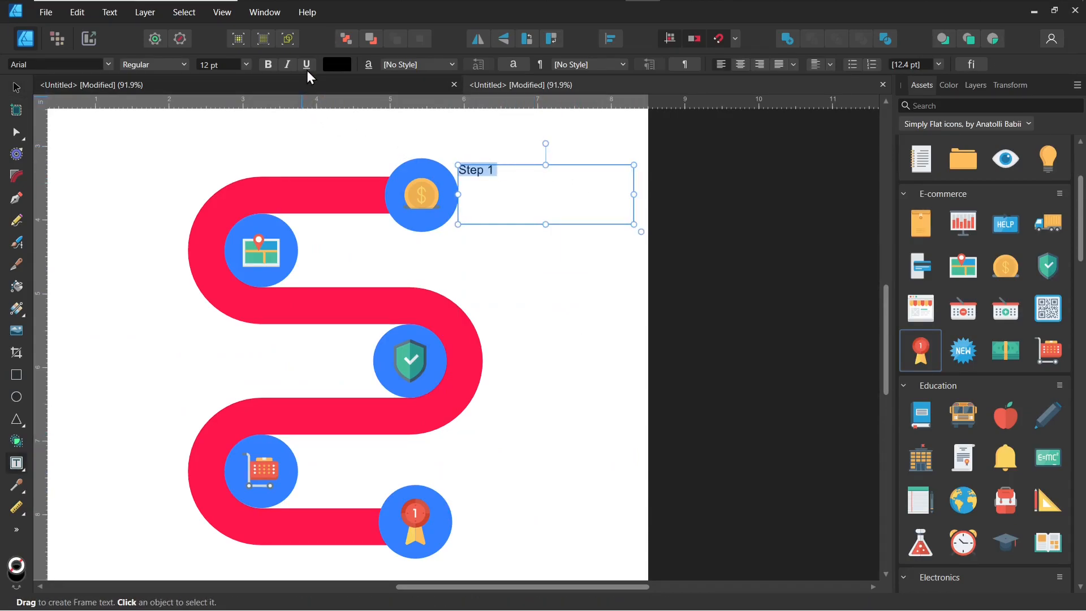
{"action": "left_click", "coordinate": [303, 87]}
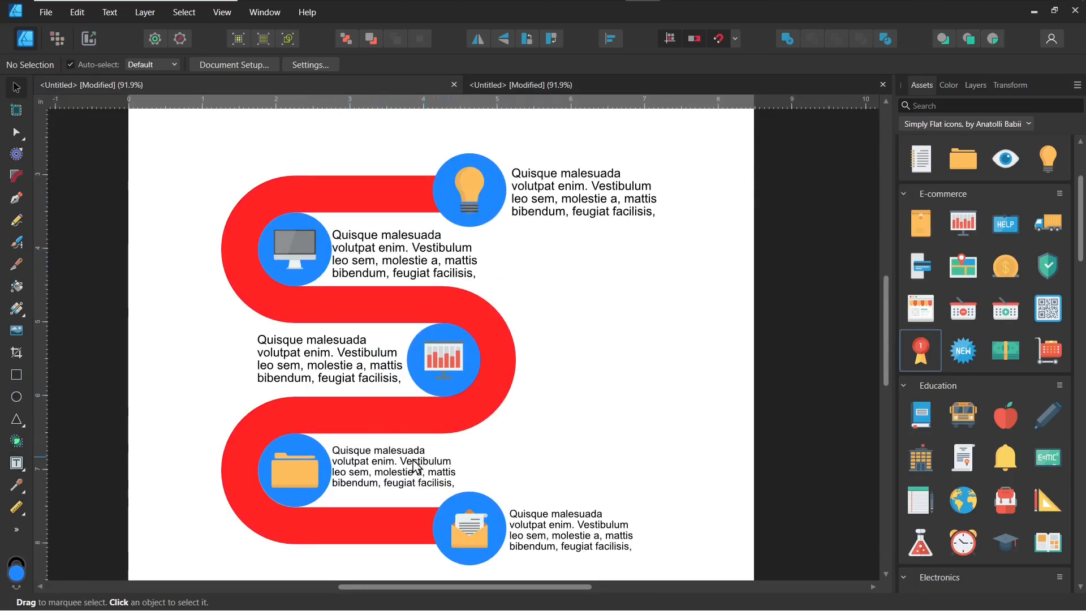
{"action": "left_click", "coordinate": [532, 91]}
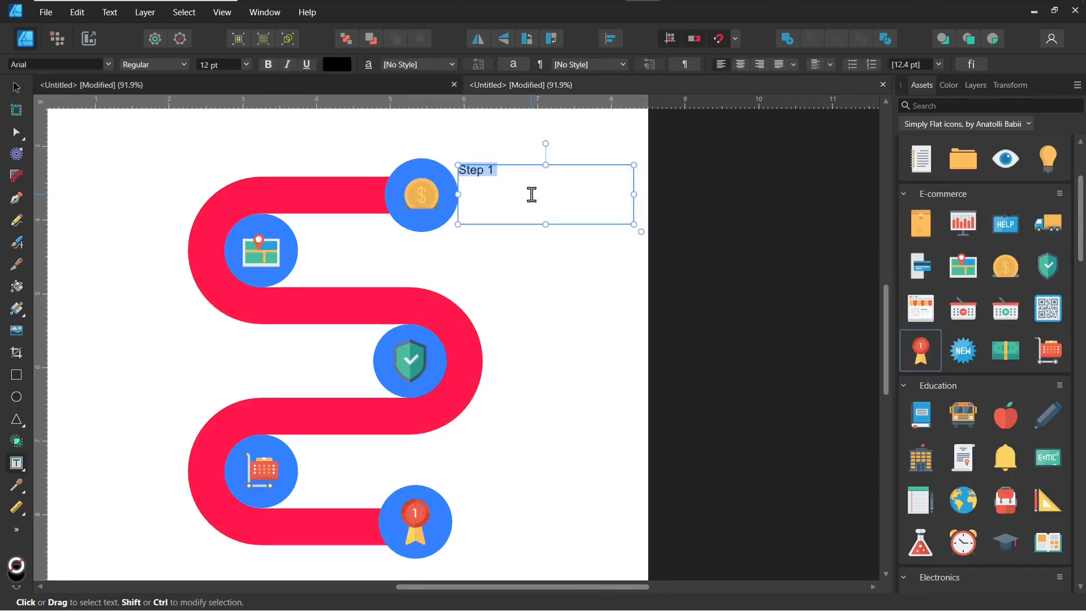
{"action": "key", "text": "BackSpace"}
{"action": "left_click", "coordinate": [115, 19]}
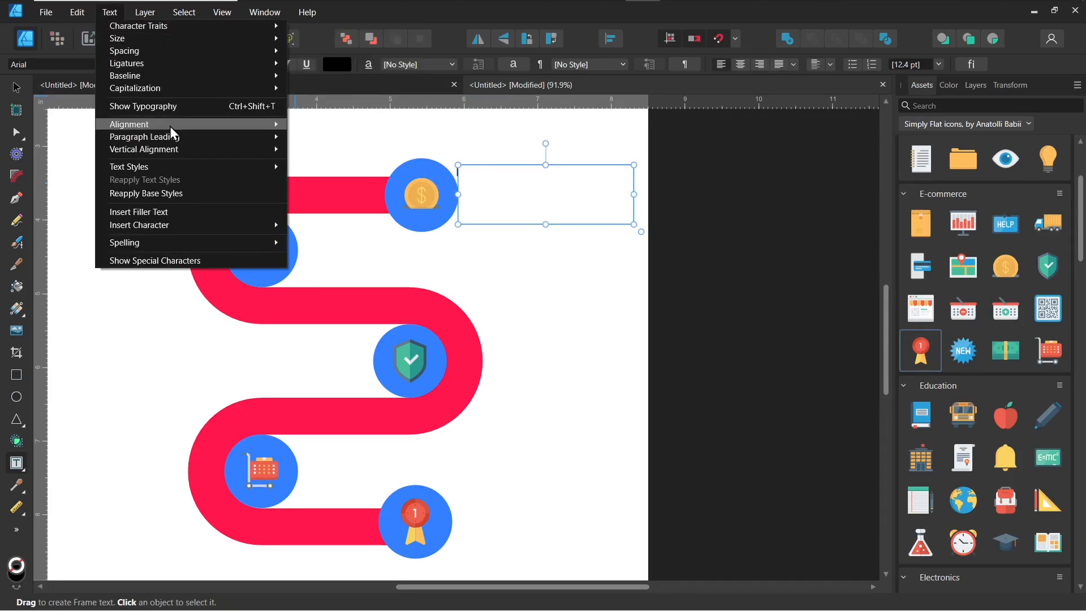
{"action": "mouse_move", "coordinate": [192, 165]}
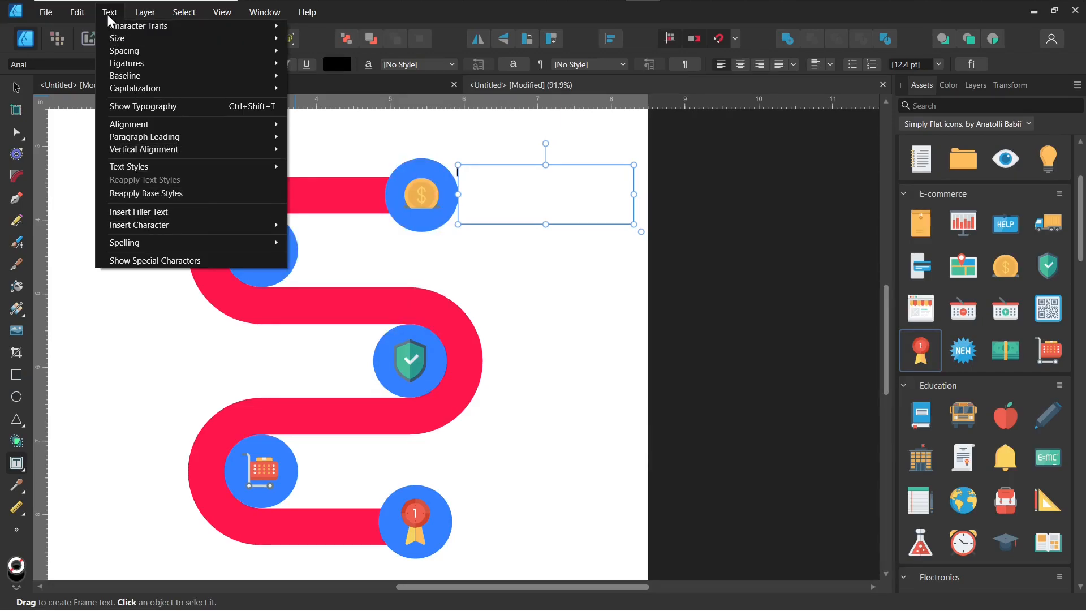
{"action": "left_click", "coordinate": [159, 213]}
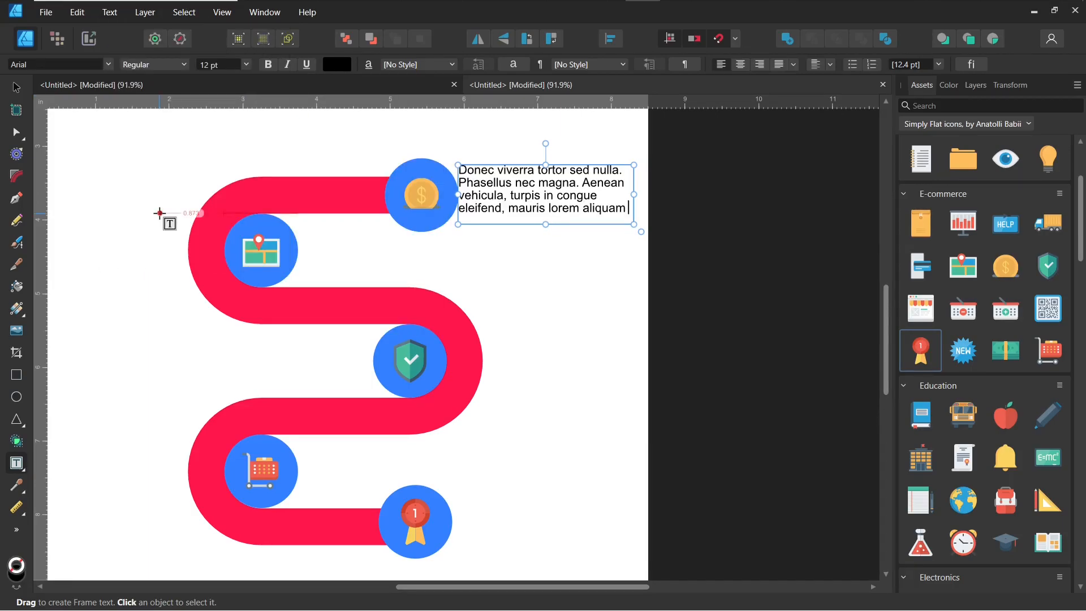
{"action": "left_click", "coordinate": [16, 87]}
{"action": "left_click", "coordinate": [547, 310]}
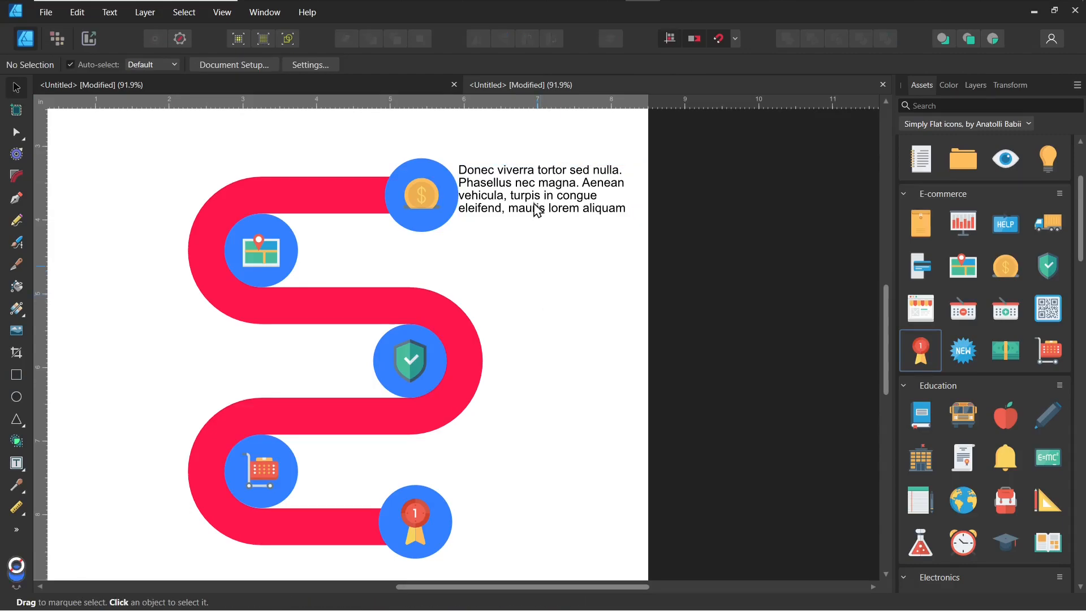
Duplicate the filler text caption beside the map circle and scale it down with its text to fit inside the upper bend
{"action": "left_click", "coordinate": [536, 202]}
{"action": "left_click_drag", "start_coordinate": [537, 202], "coordinate": [374, 254]}
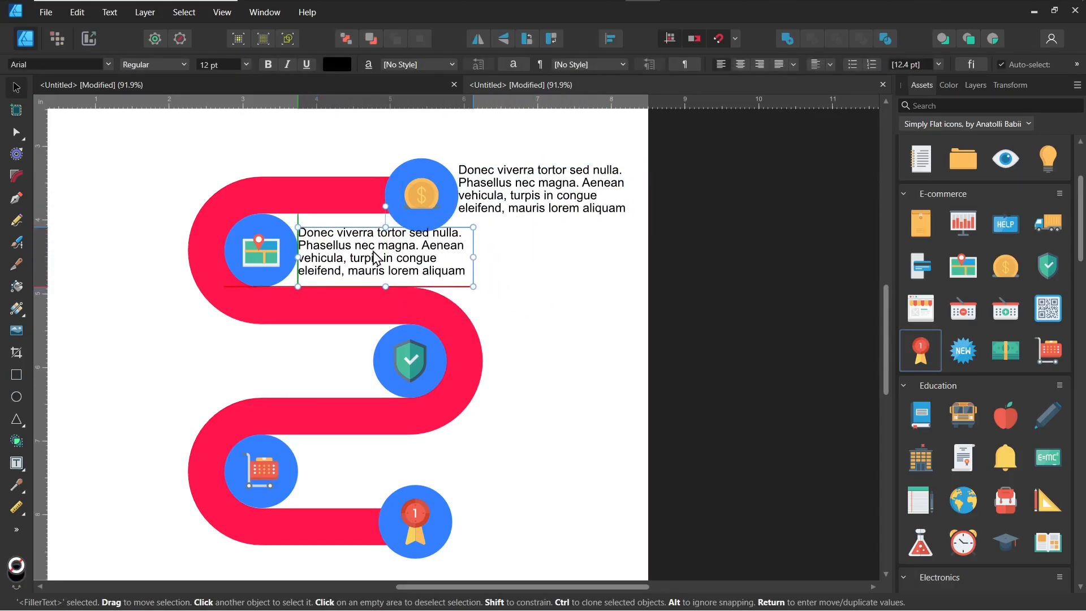
{"action": "left_click_drag", "start_coordinate": [477, 291], "coordinate": [470, 290]}
{"action": "left_click_drag", "start_coordinate": [387, 273], "coordinate": [371, 274]}
{"action": "left_click", "coordinate": [512, 272]}
Compare the caption layout with the finished example infographic in the other open document
{"action": "scroll", "coordinate": [512, 272], "scroll_direction": "down", "scroll_amount": 1}
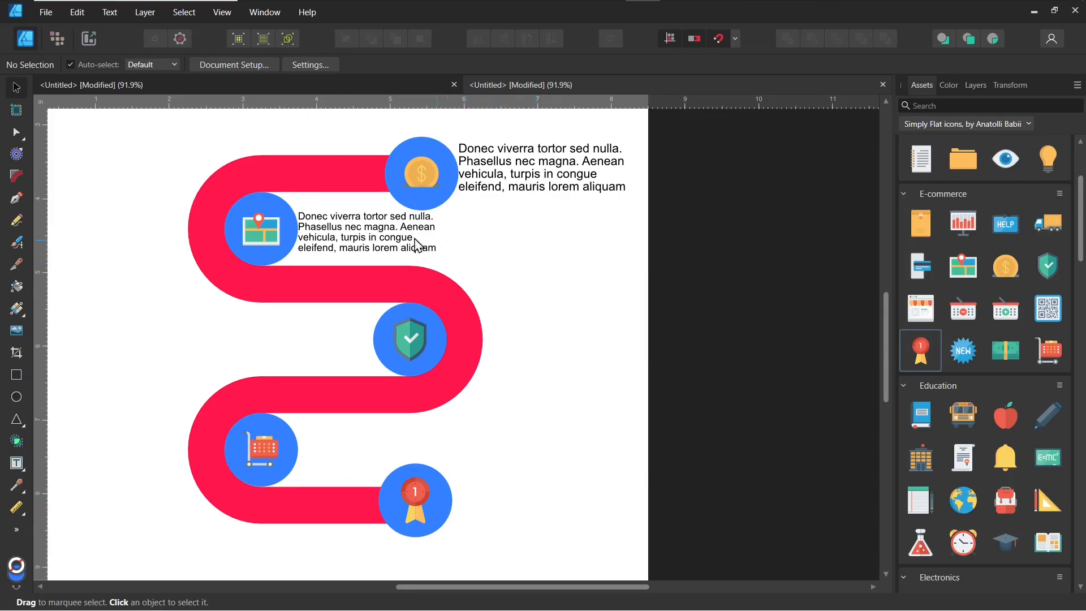
{"action": "left_click", "coordinate": [227, 83]}
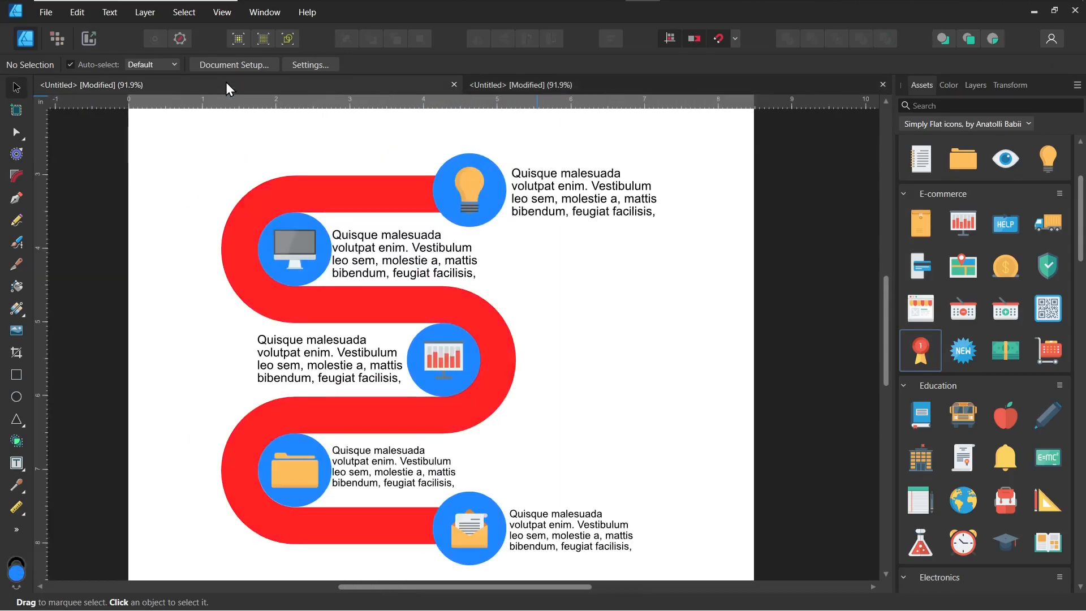